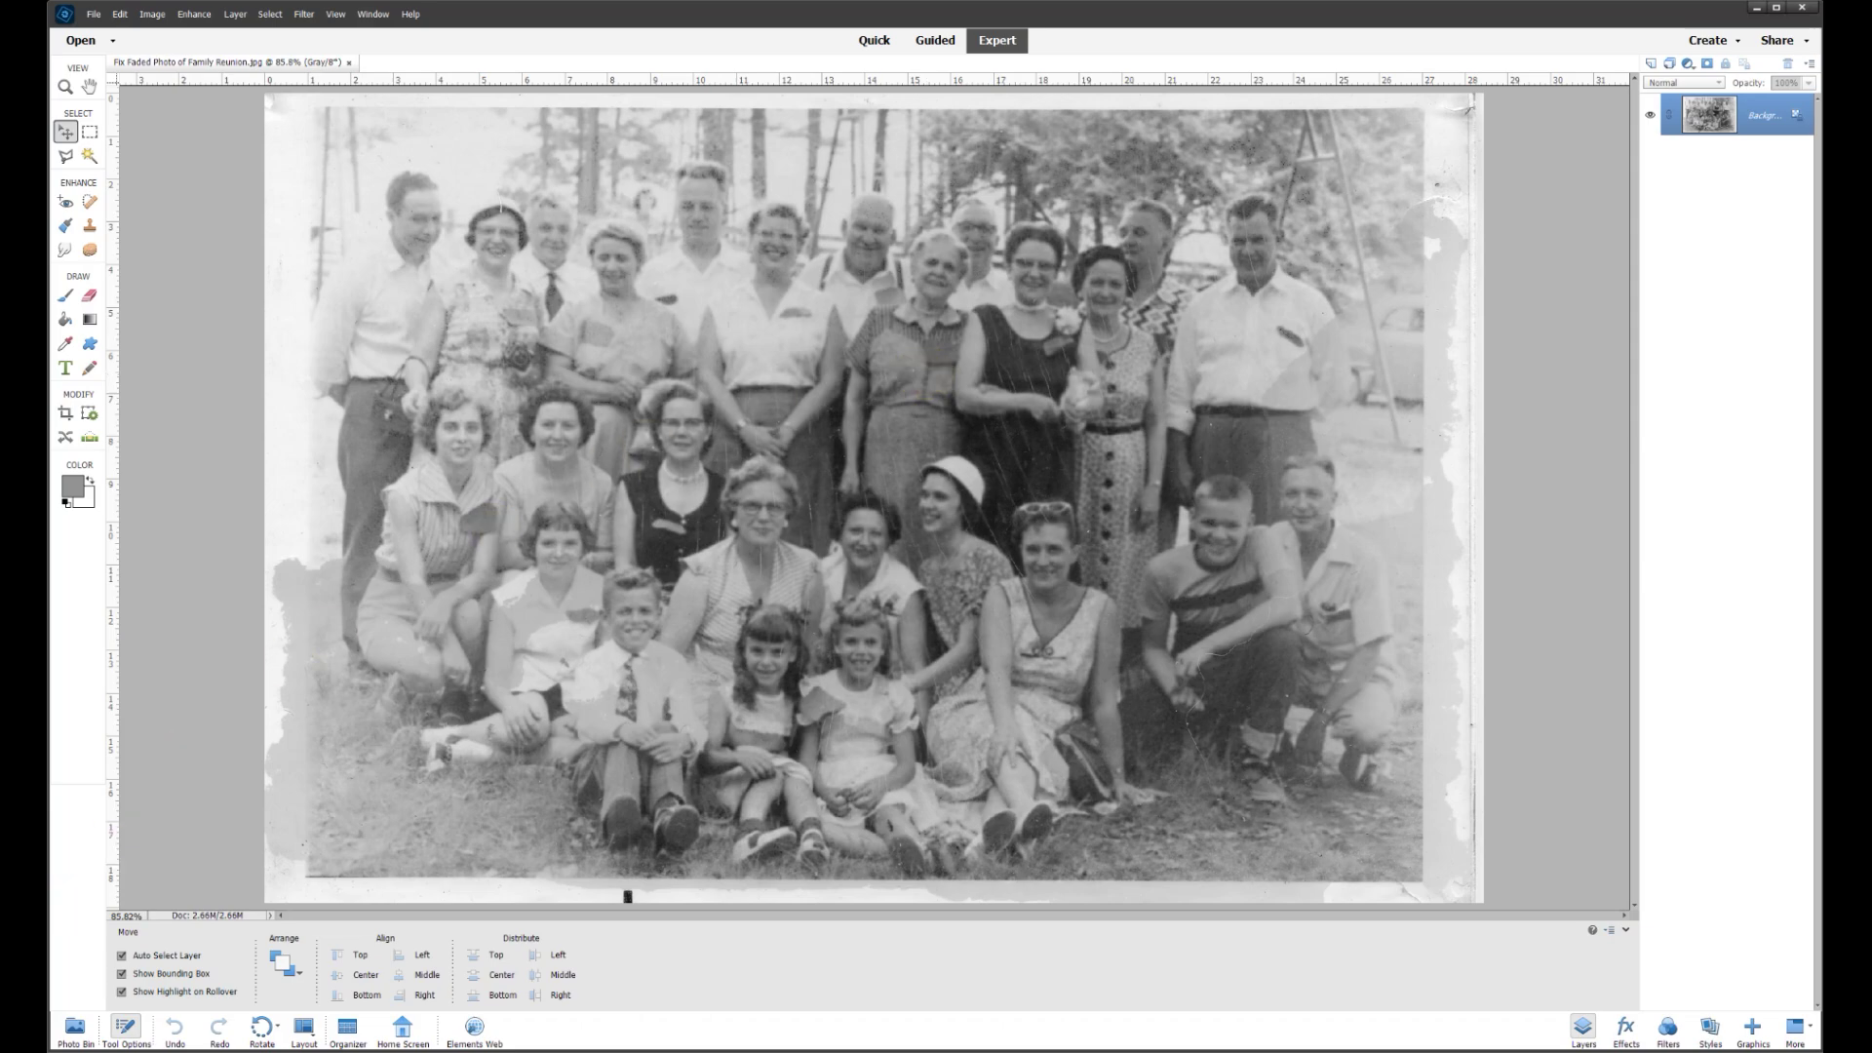
- Capture the family photo without its damaged borders in ScreenHunter, and replace the open original with the captured image in Photoshop Elements
click(214, 1052)
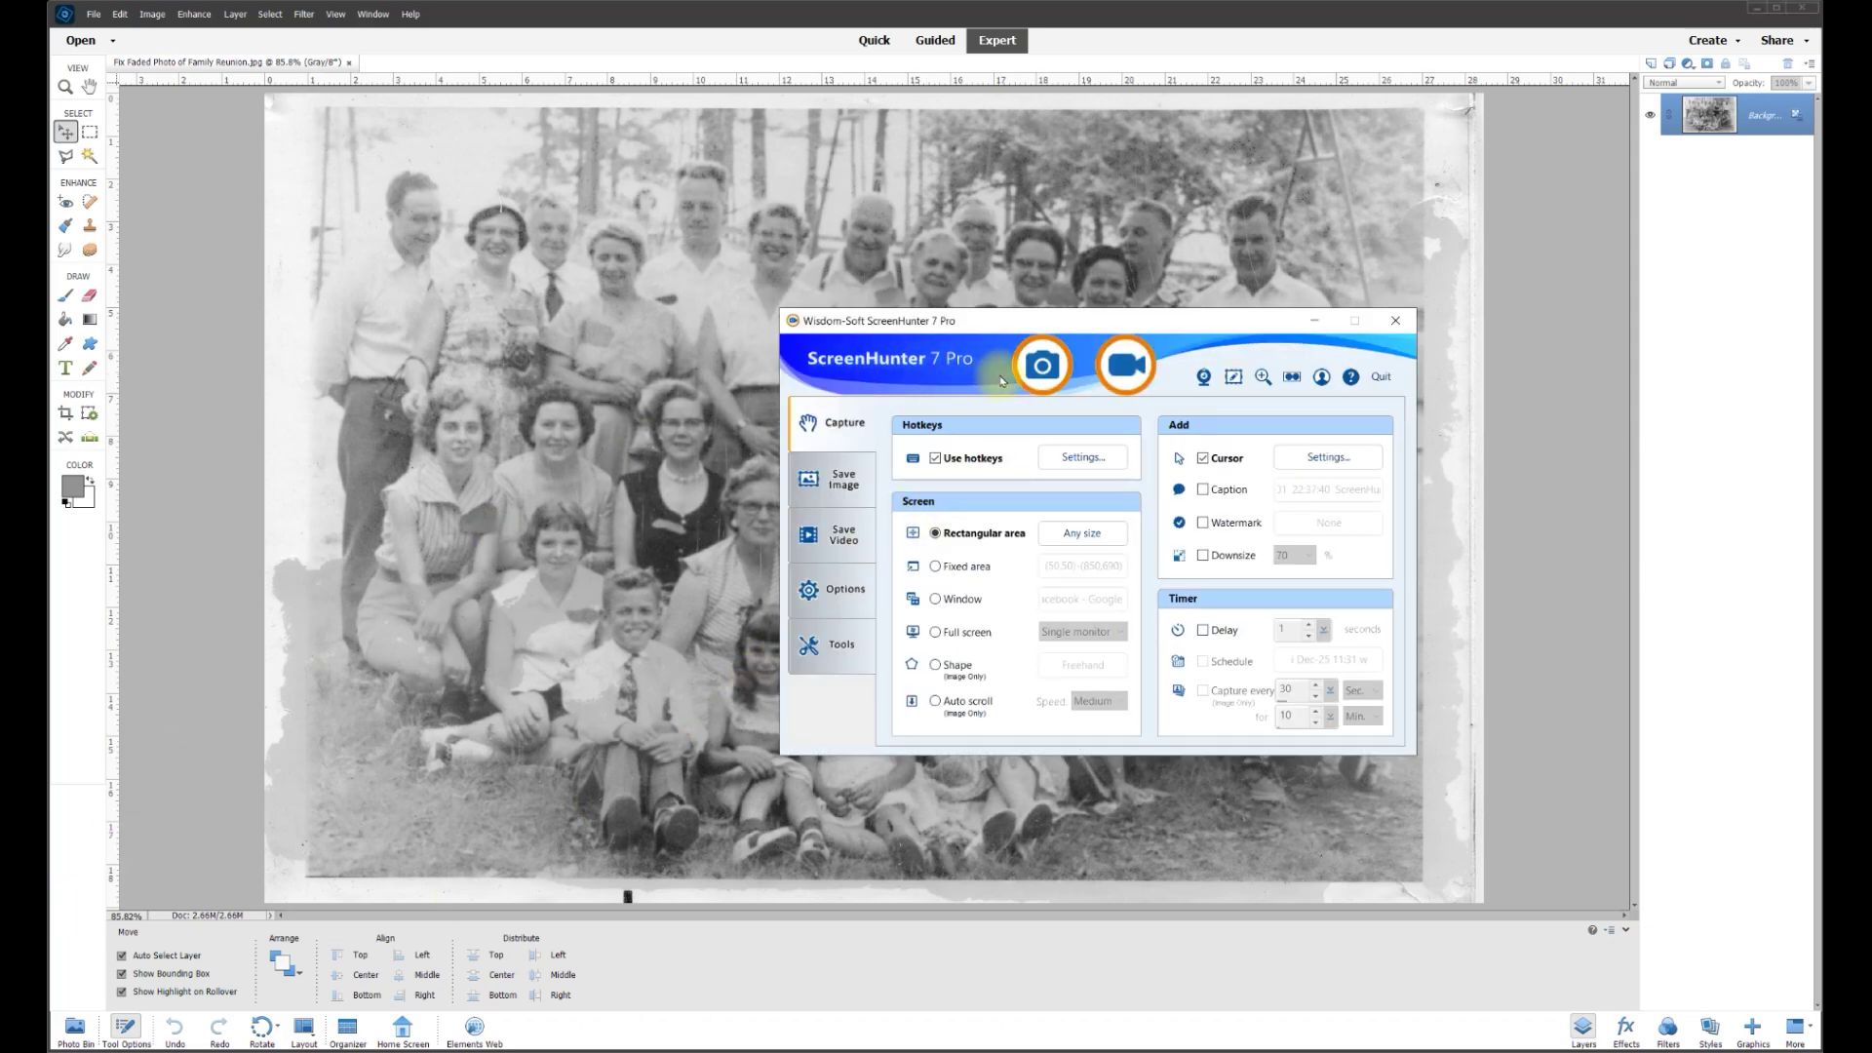
click(1042, 371)
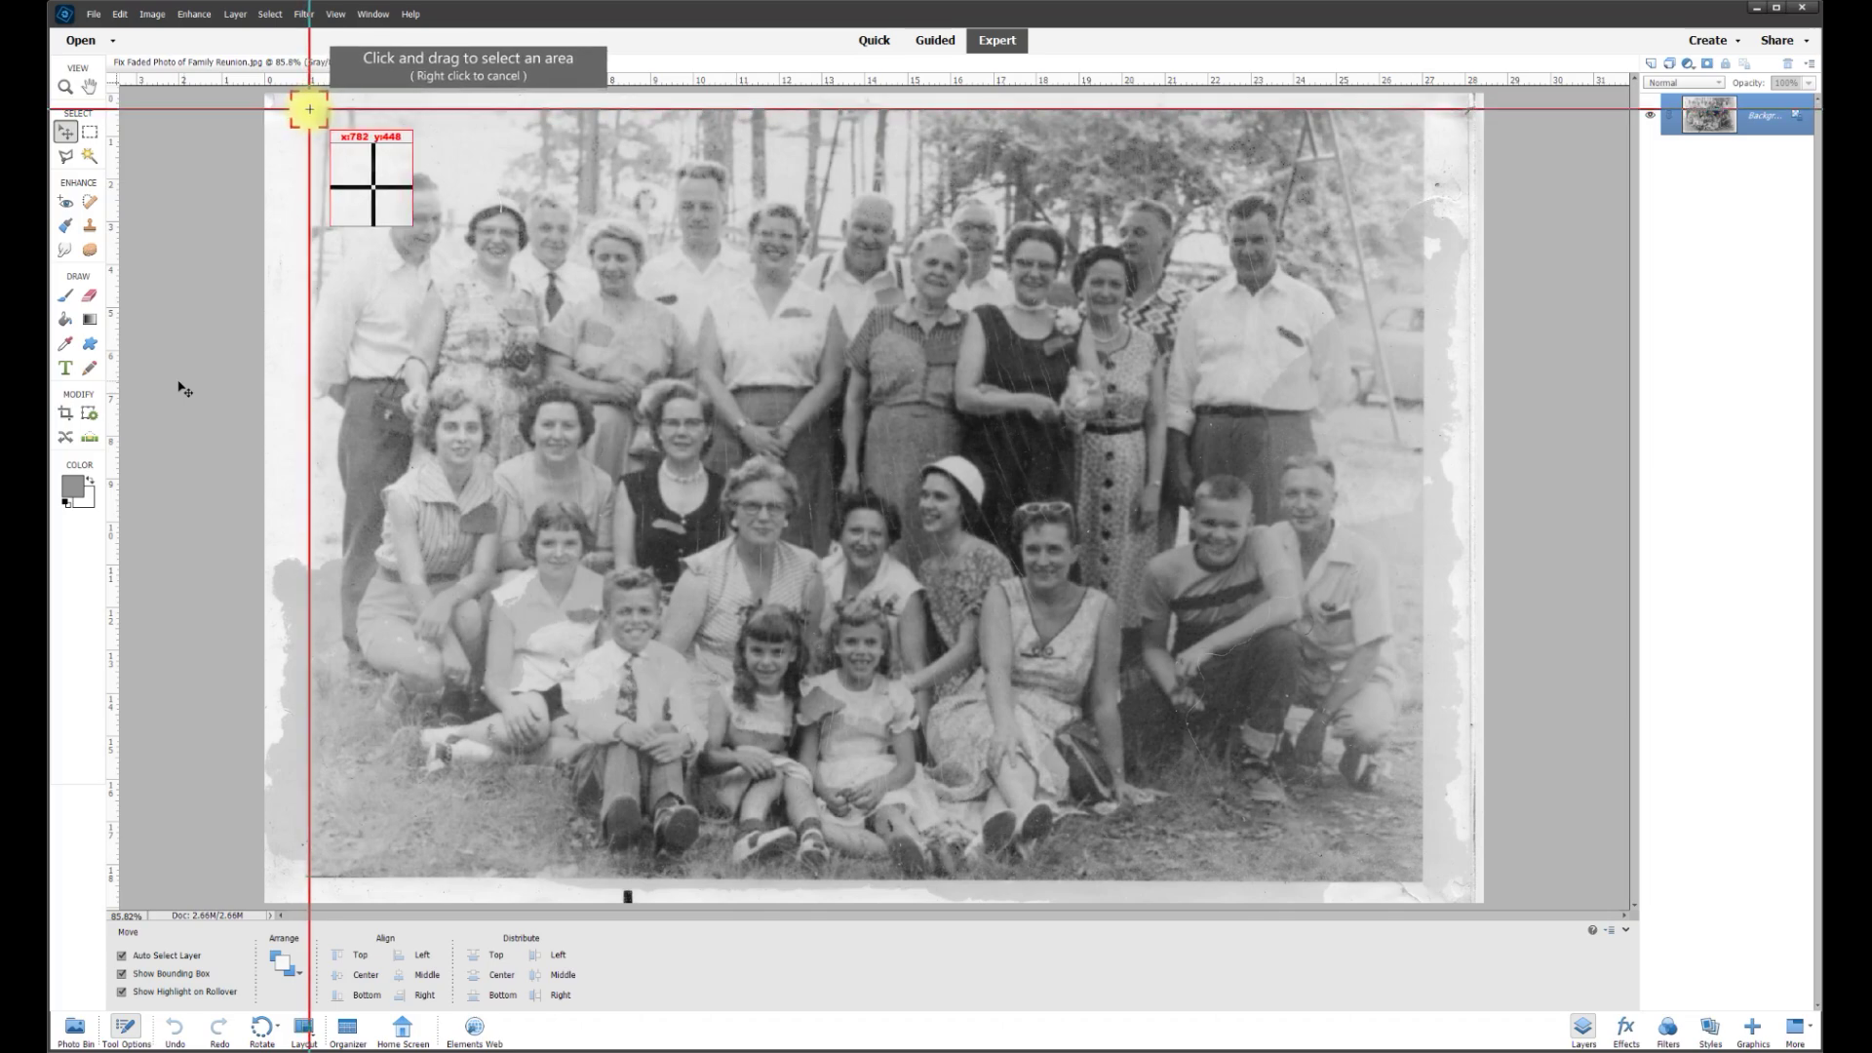
drag(310, 109, 1423, 884)
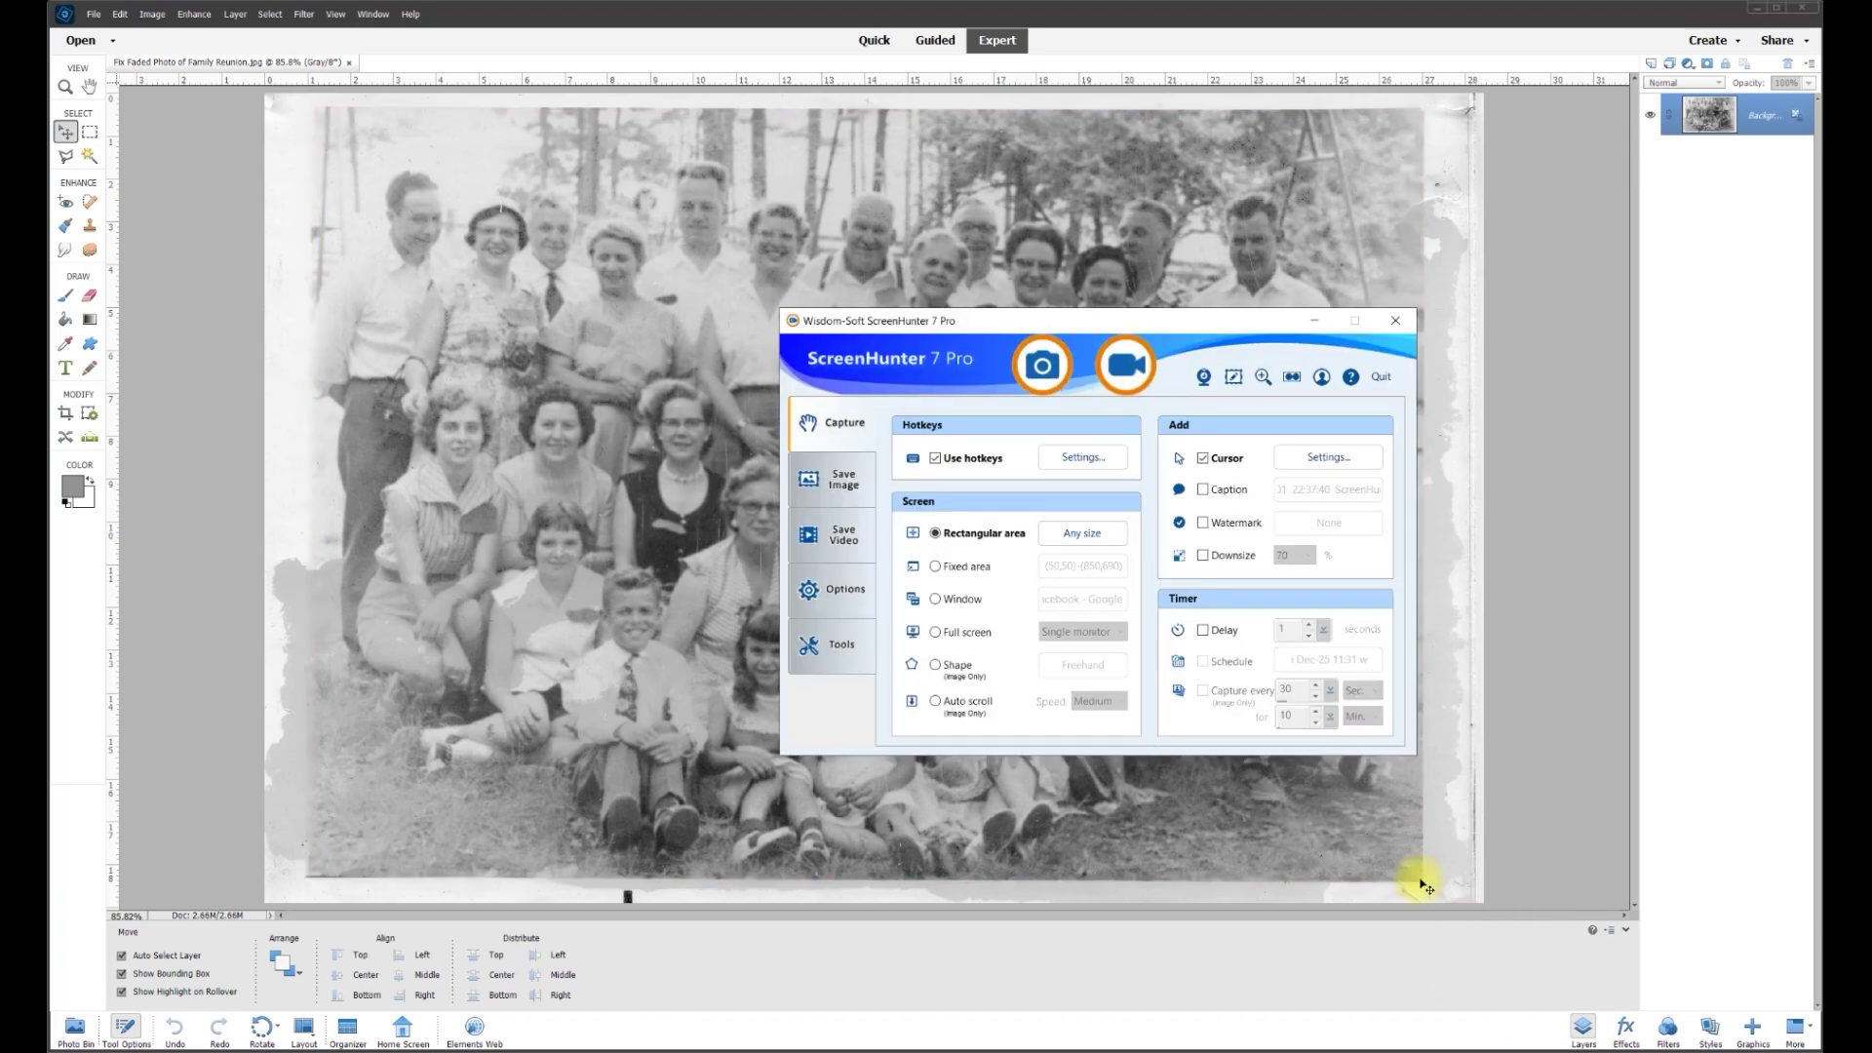
click(1381, 380)
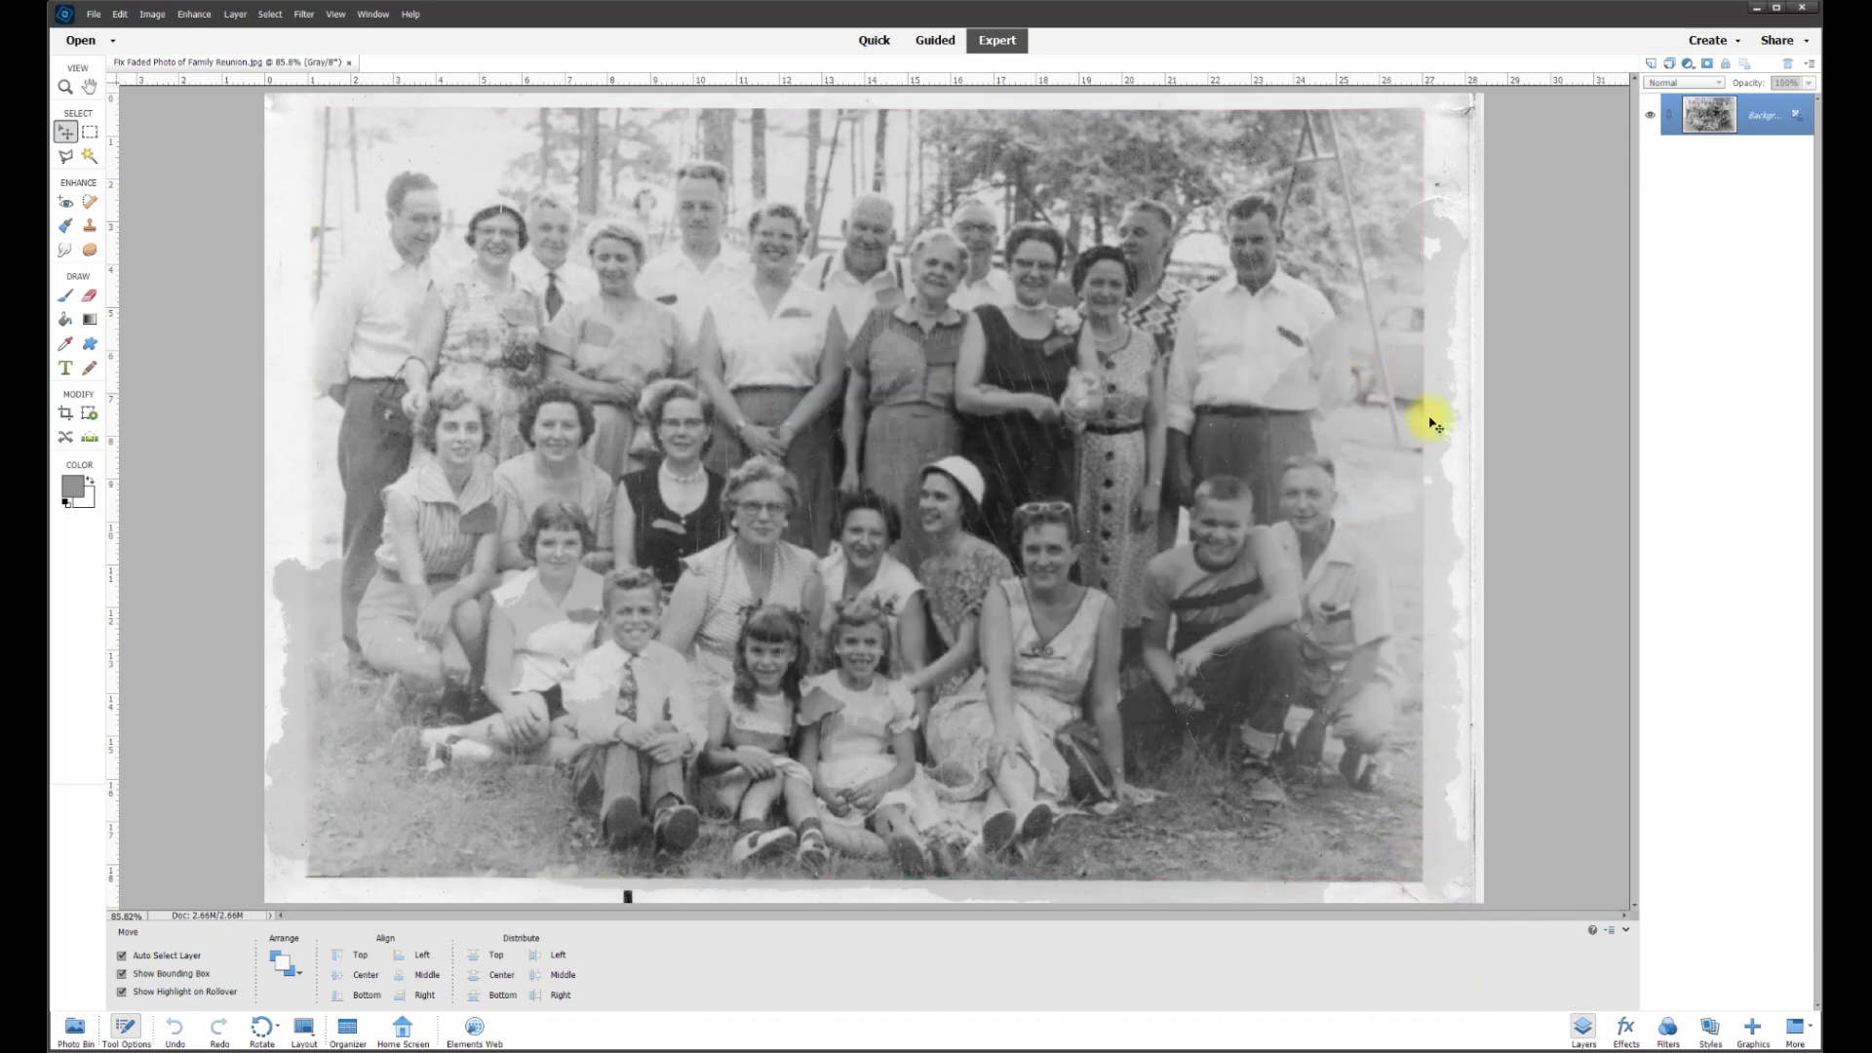
click(352, 66)
drag(1572, 744, 1191, 658)
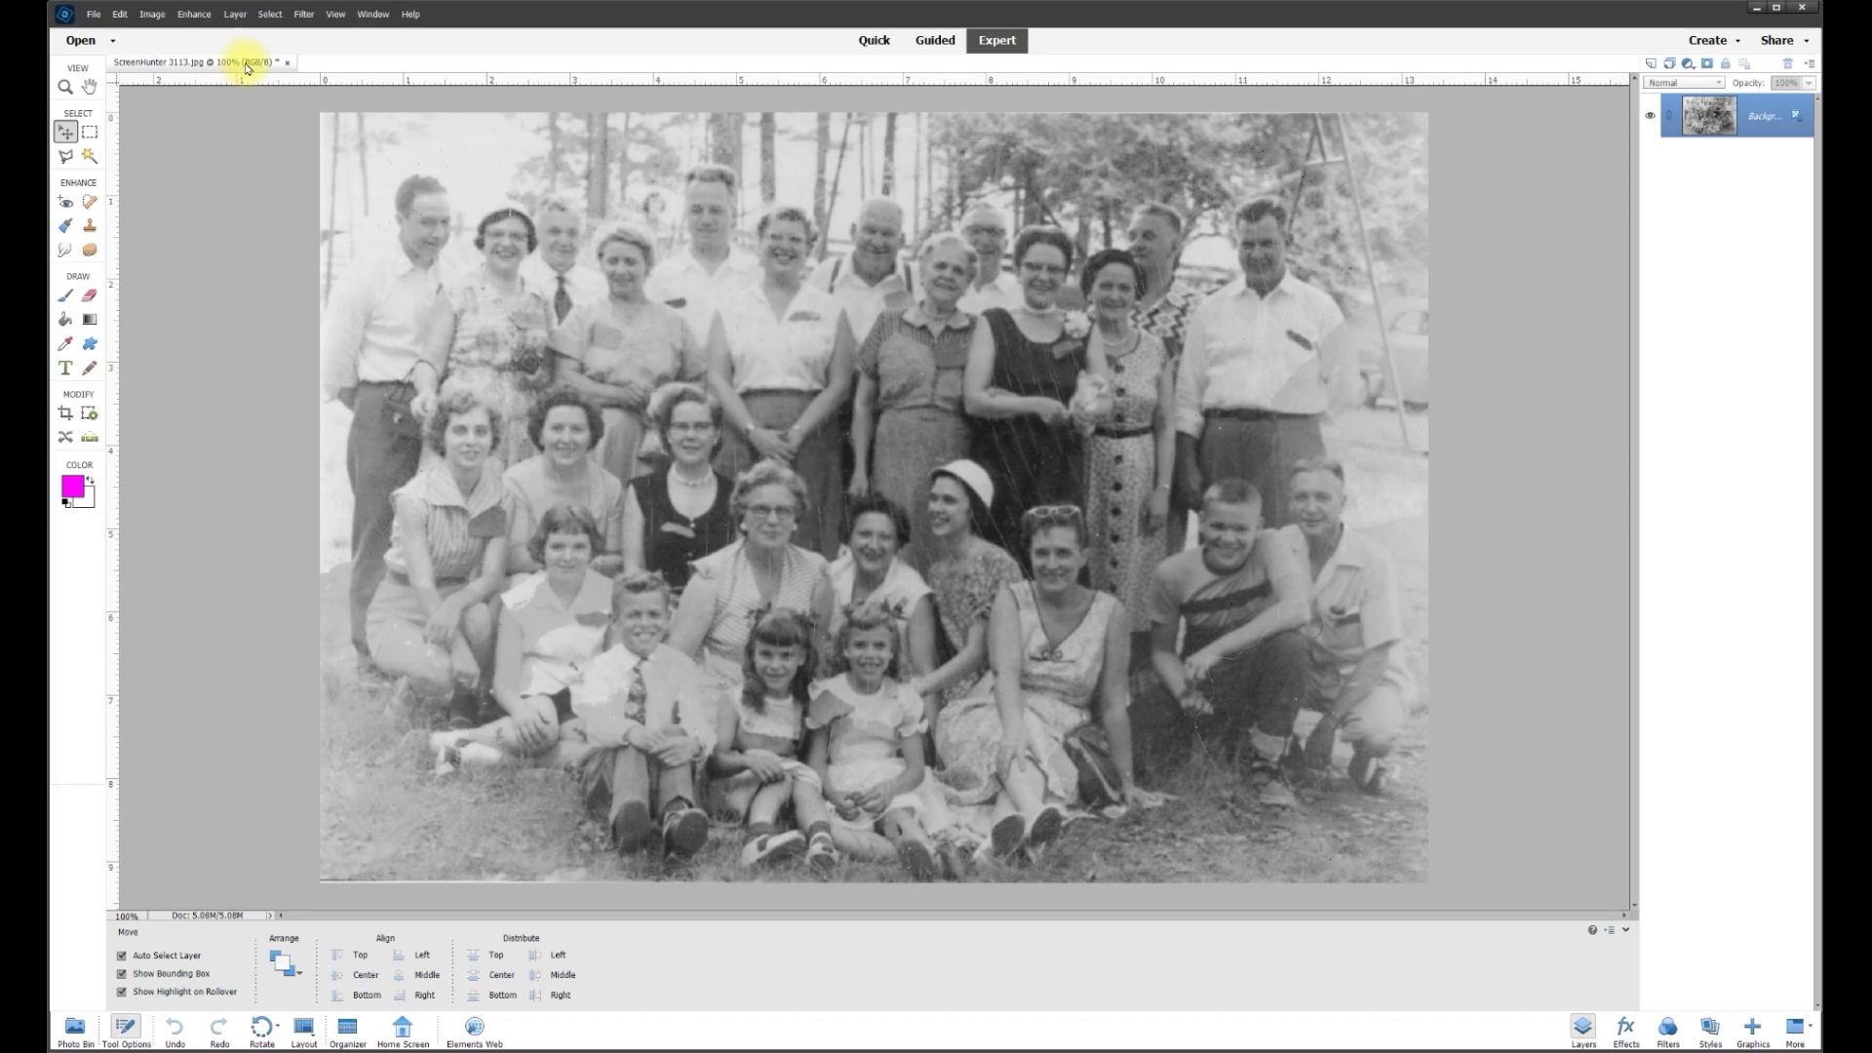
- Try Auto Haze Removal on the family photo and undo it
click(193, 16)
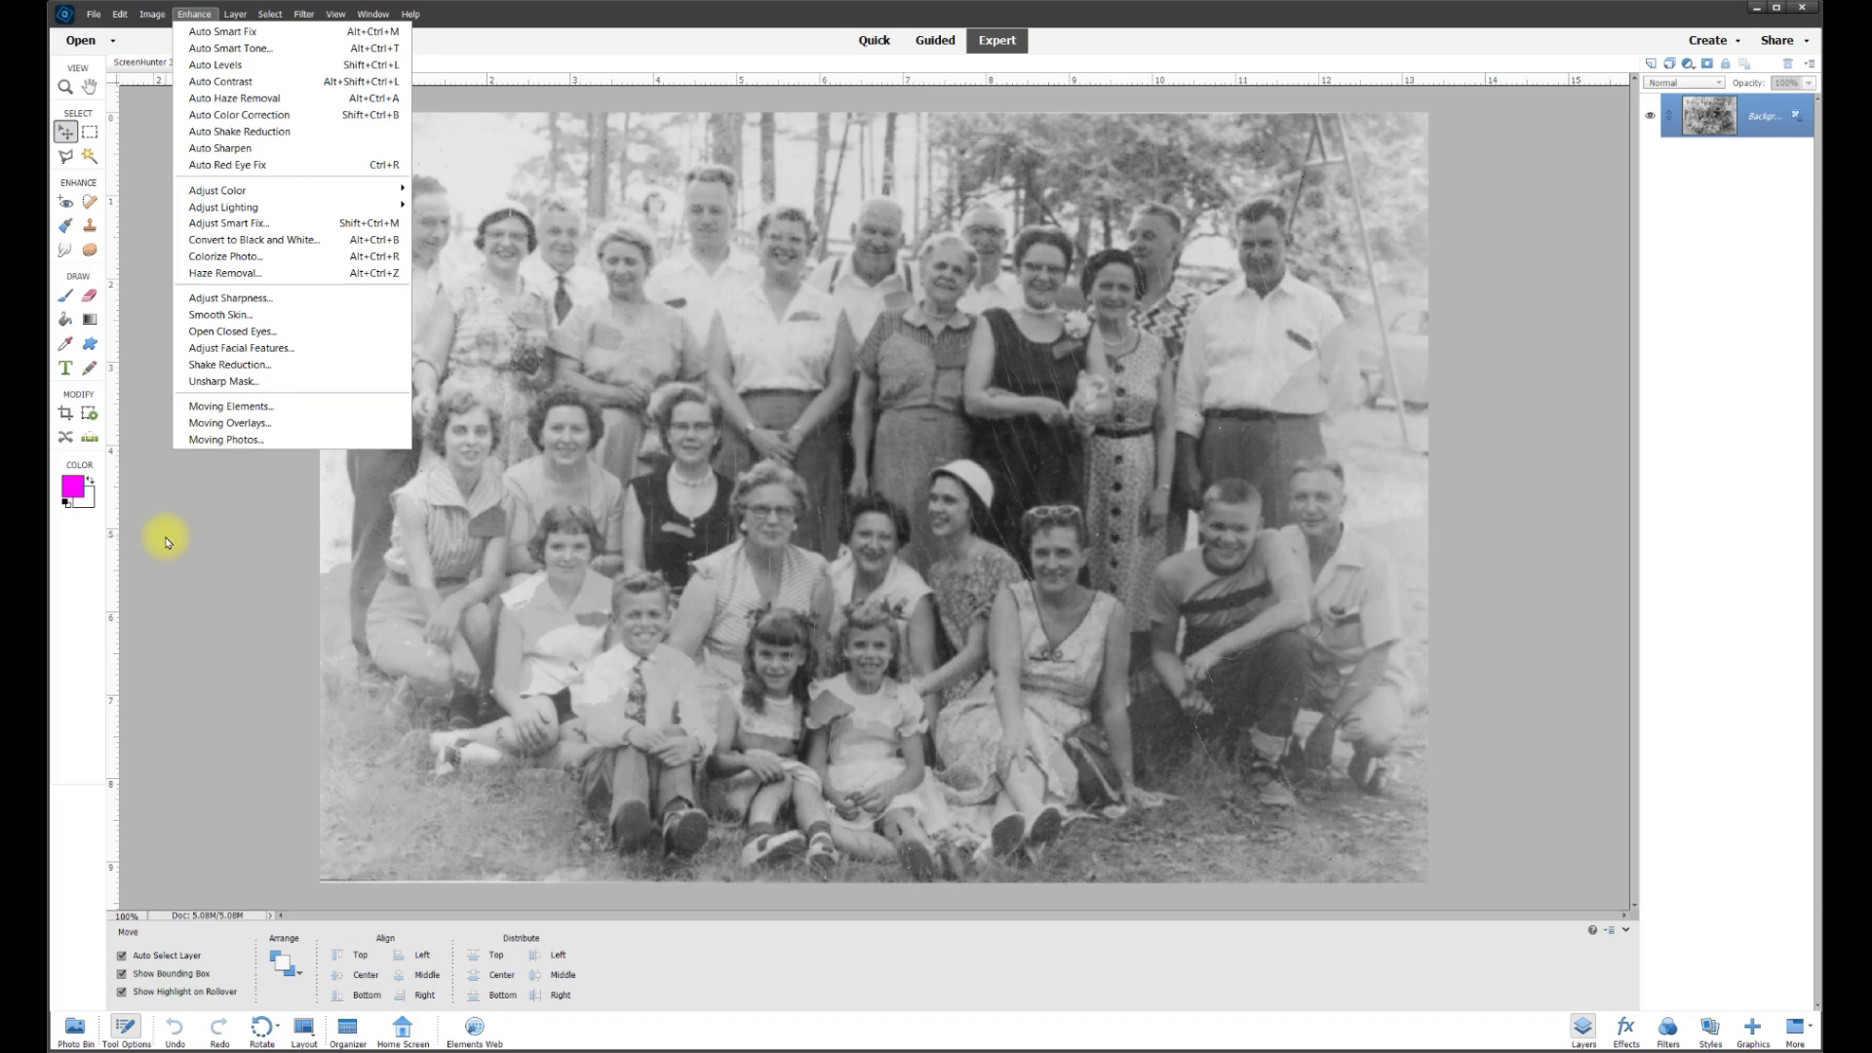
click(234, 101)
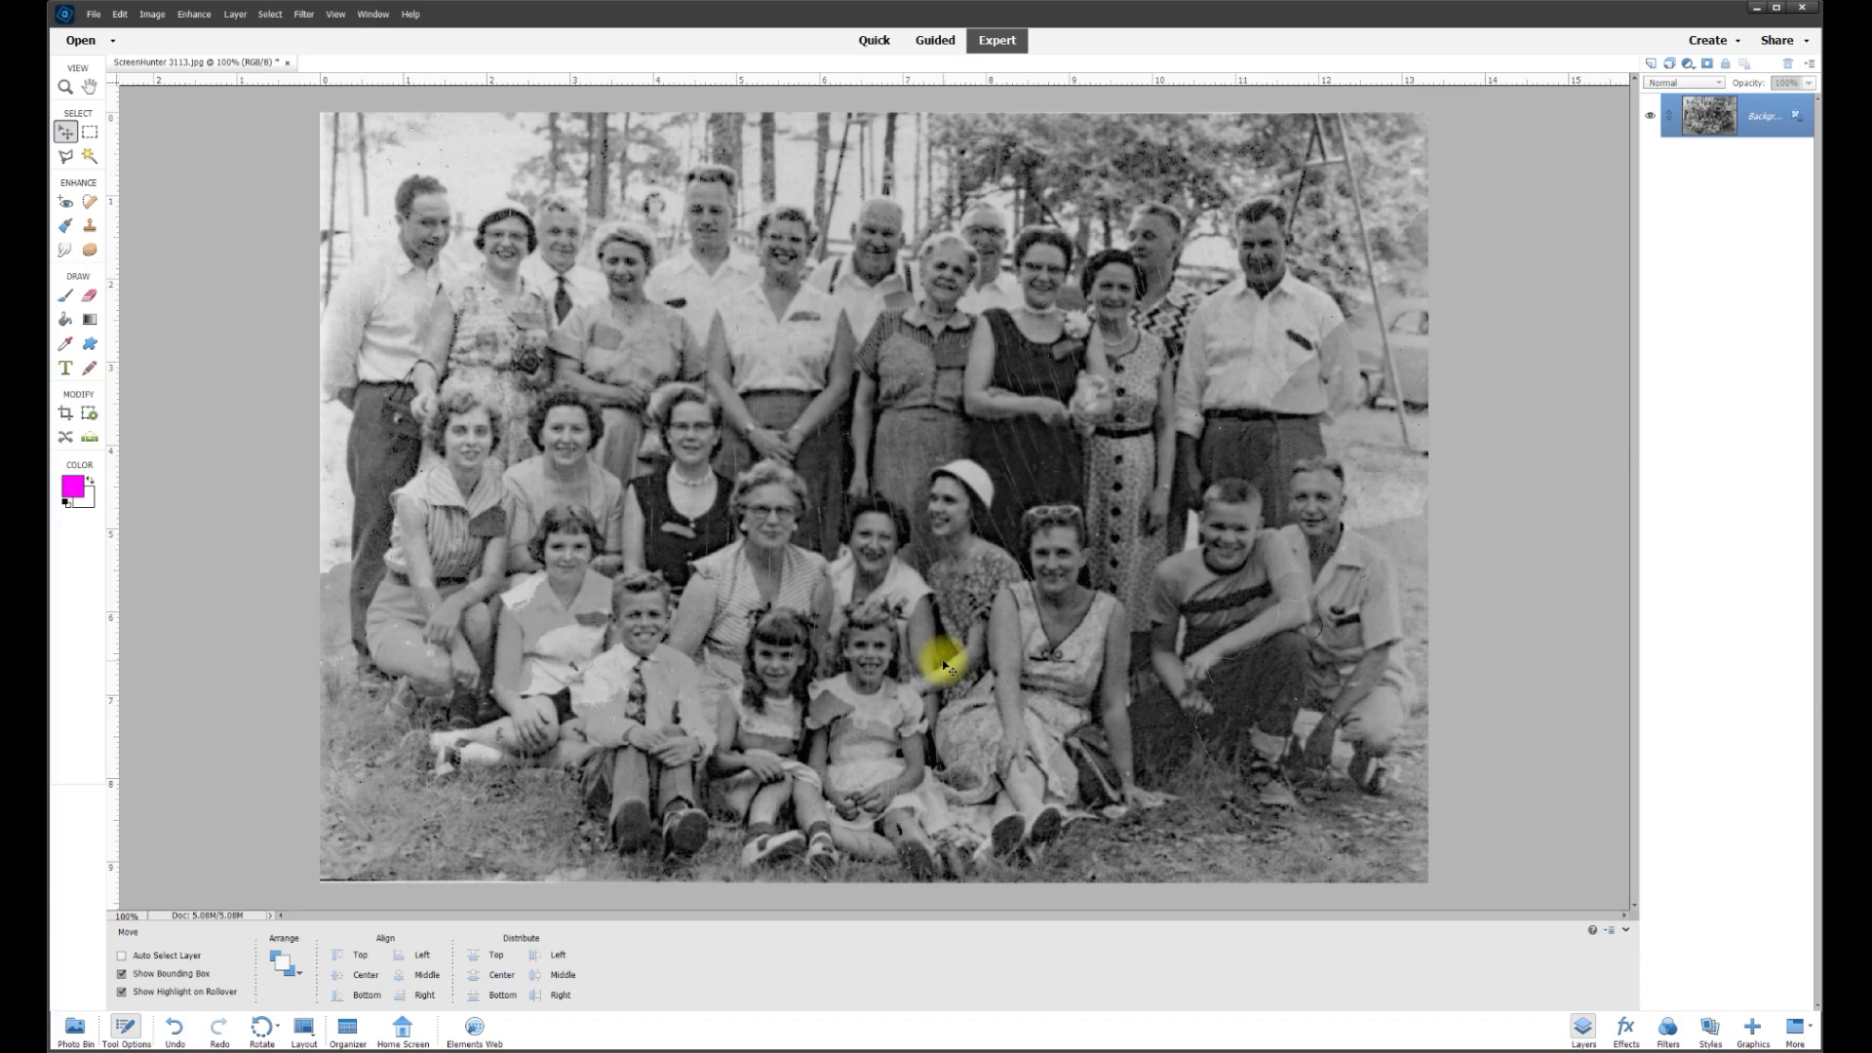
key(ctrl+z)
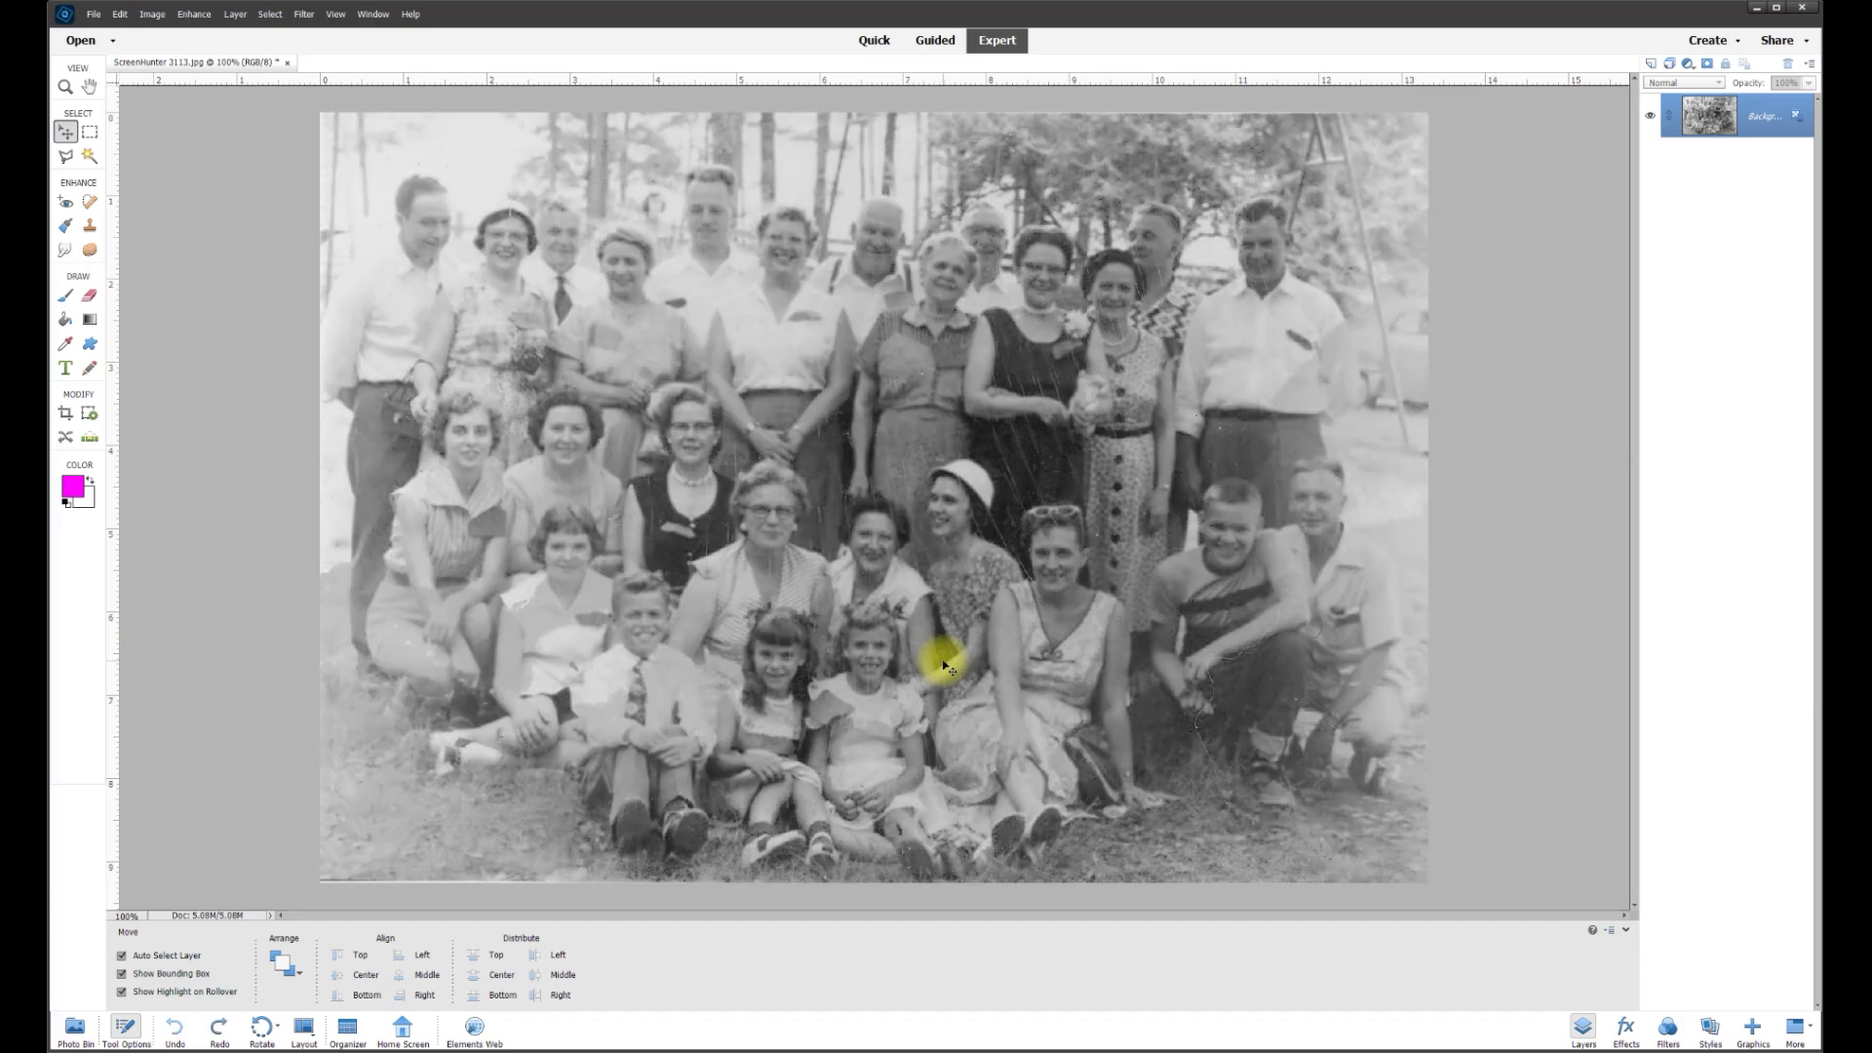
- Duplicate the Background layer as Background copy in the same document
right_click(1705, 119)
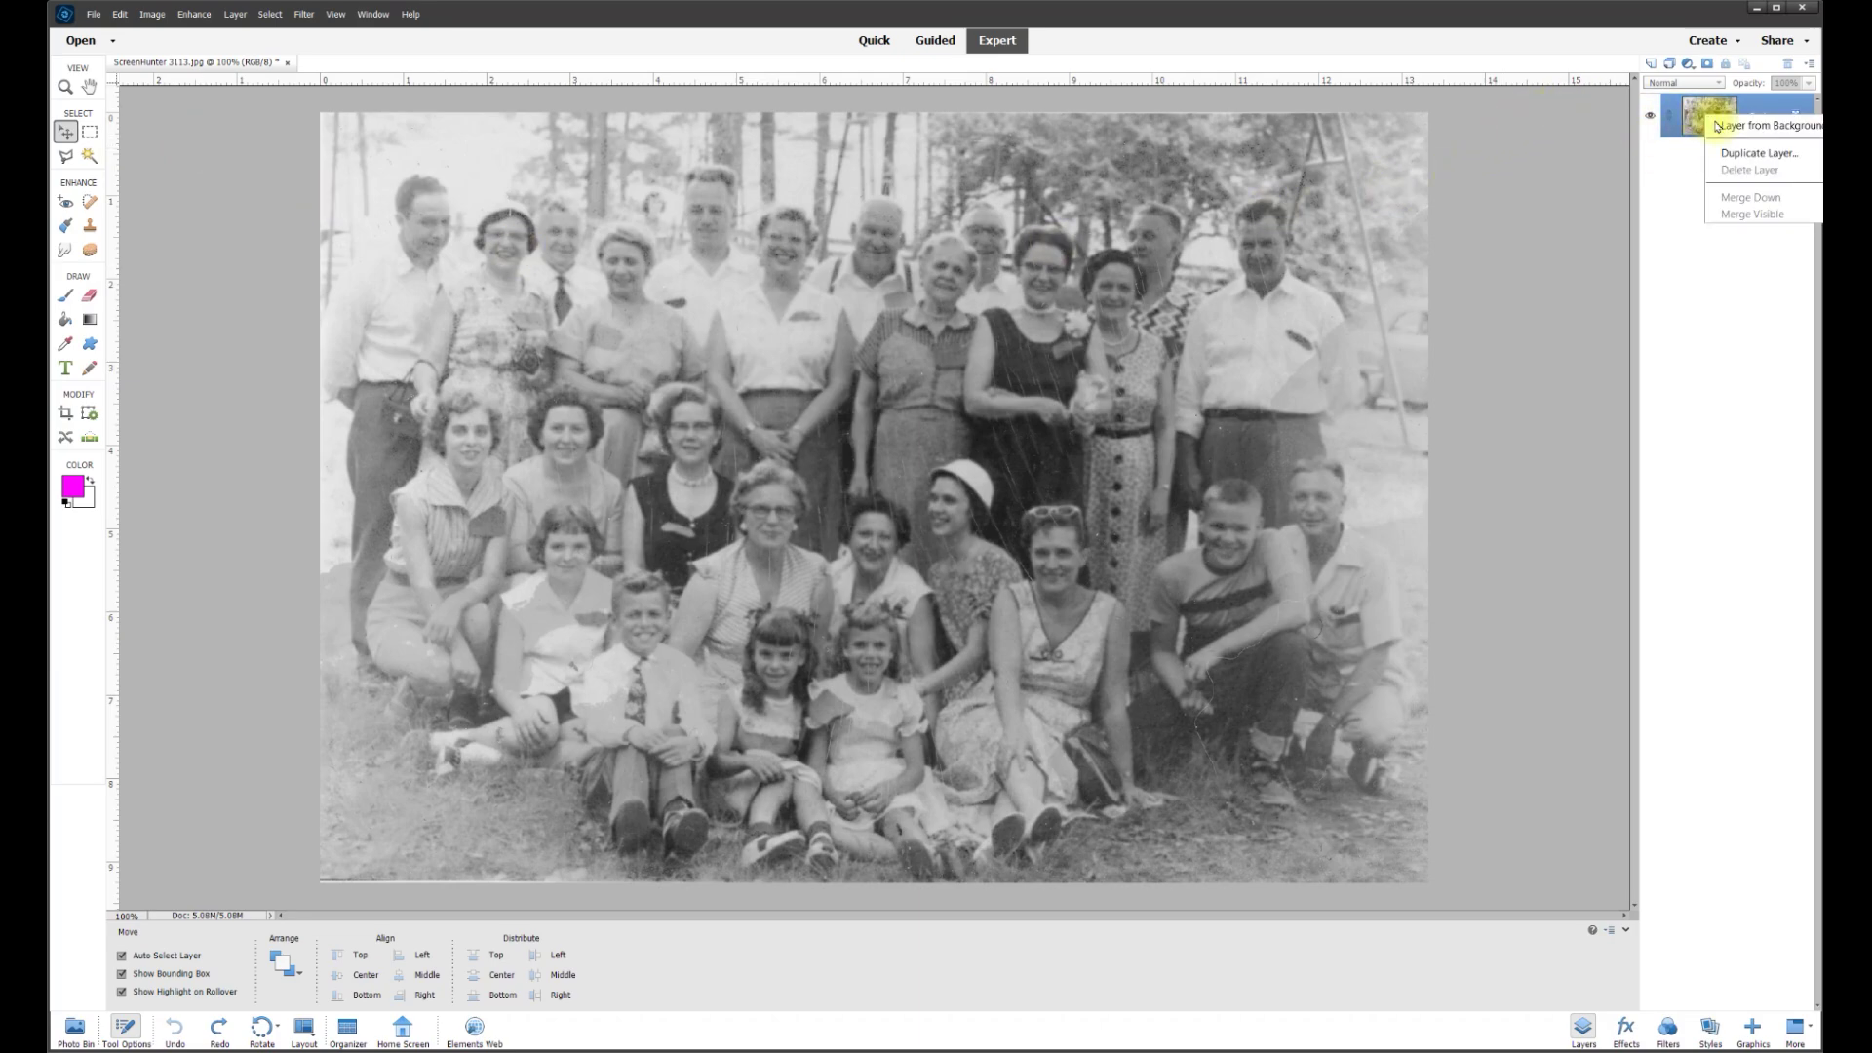
click(1750, 153)
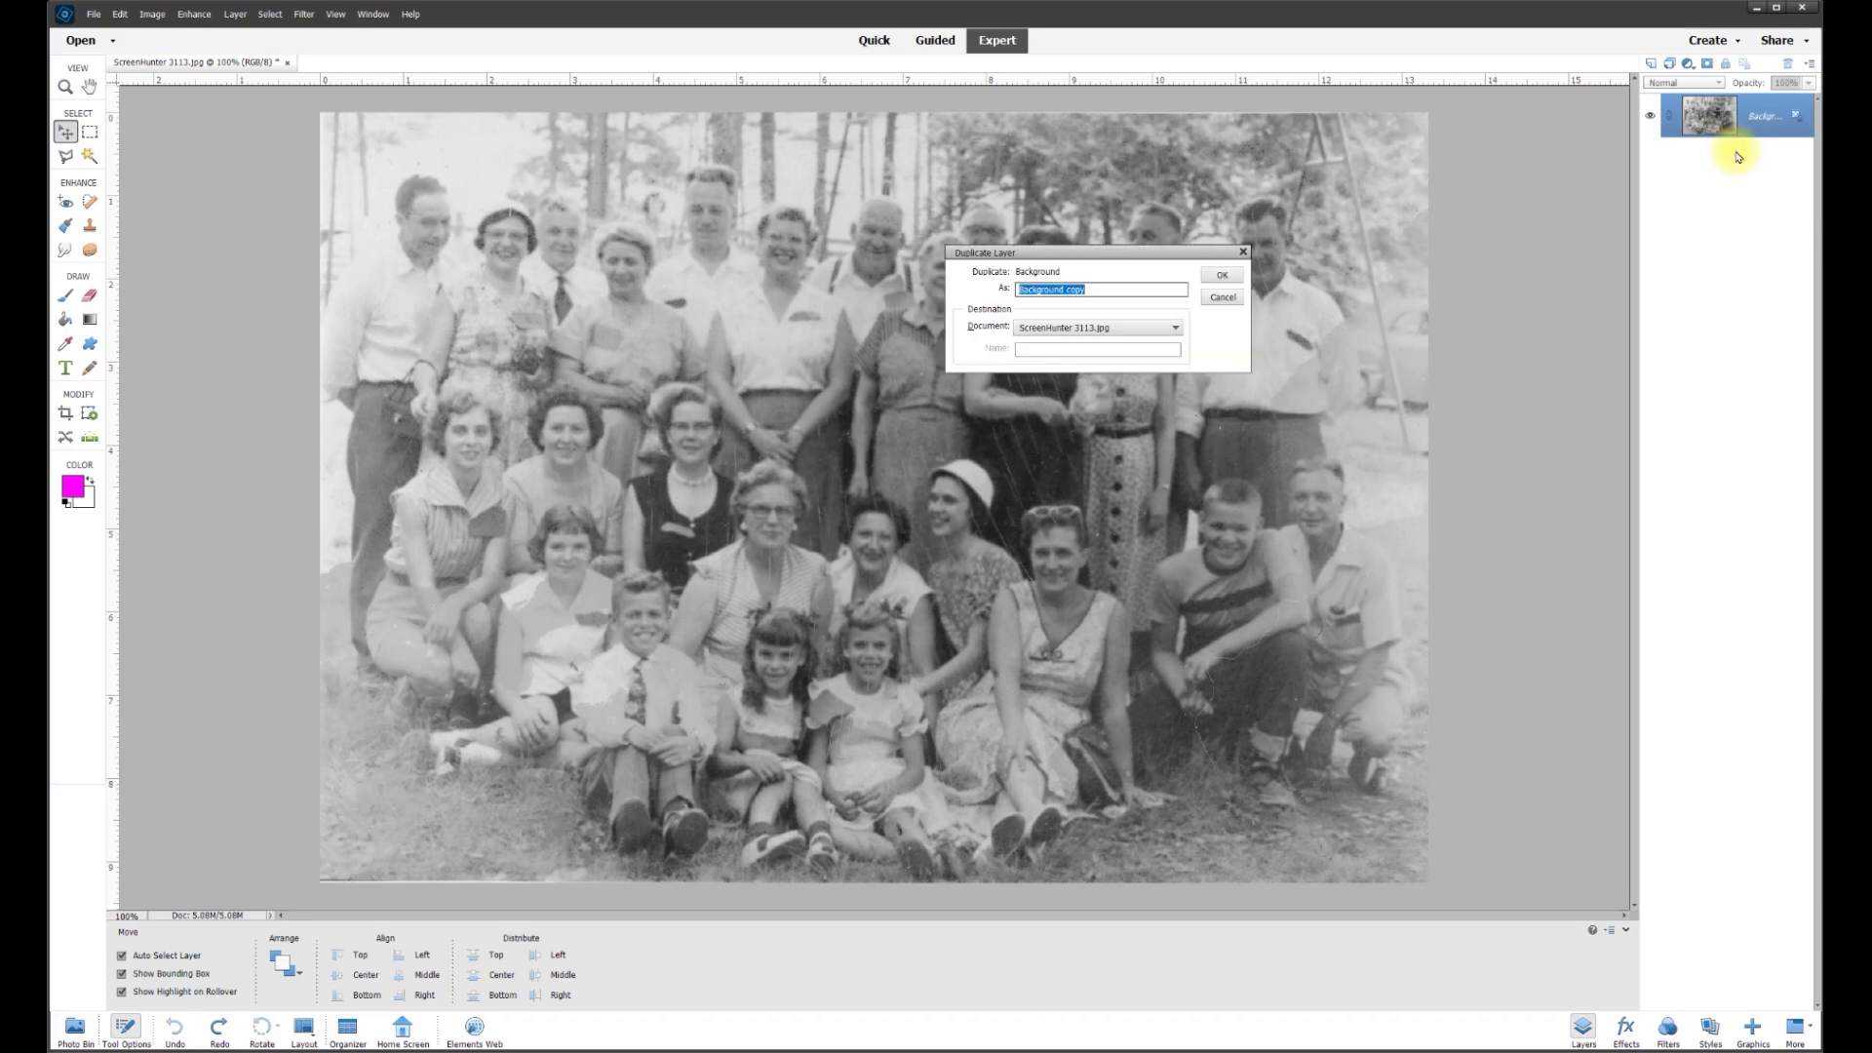
click(1222, 277)
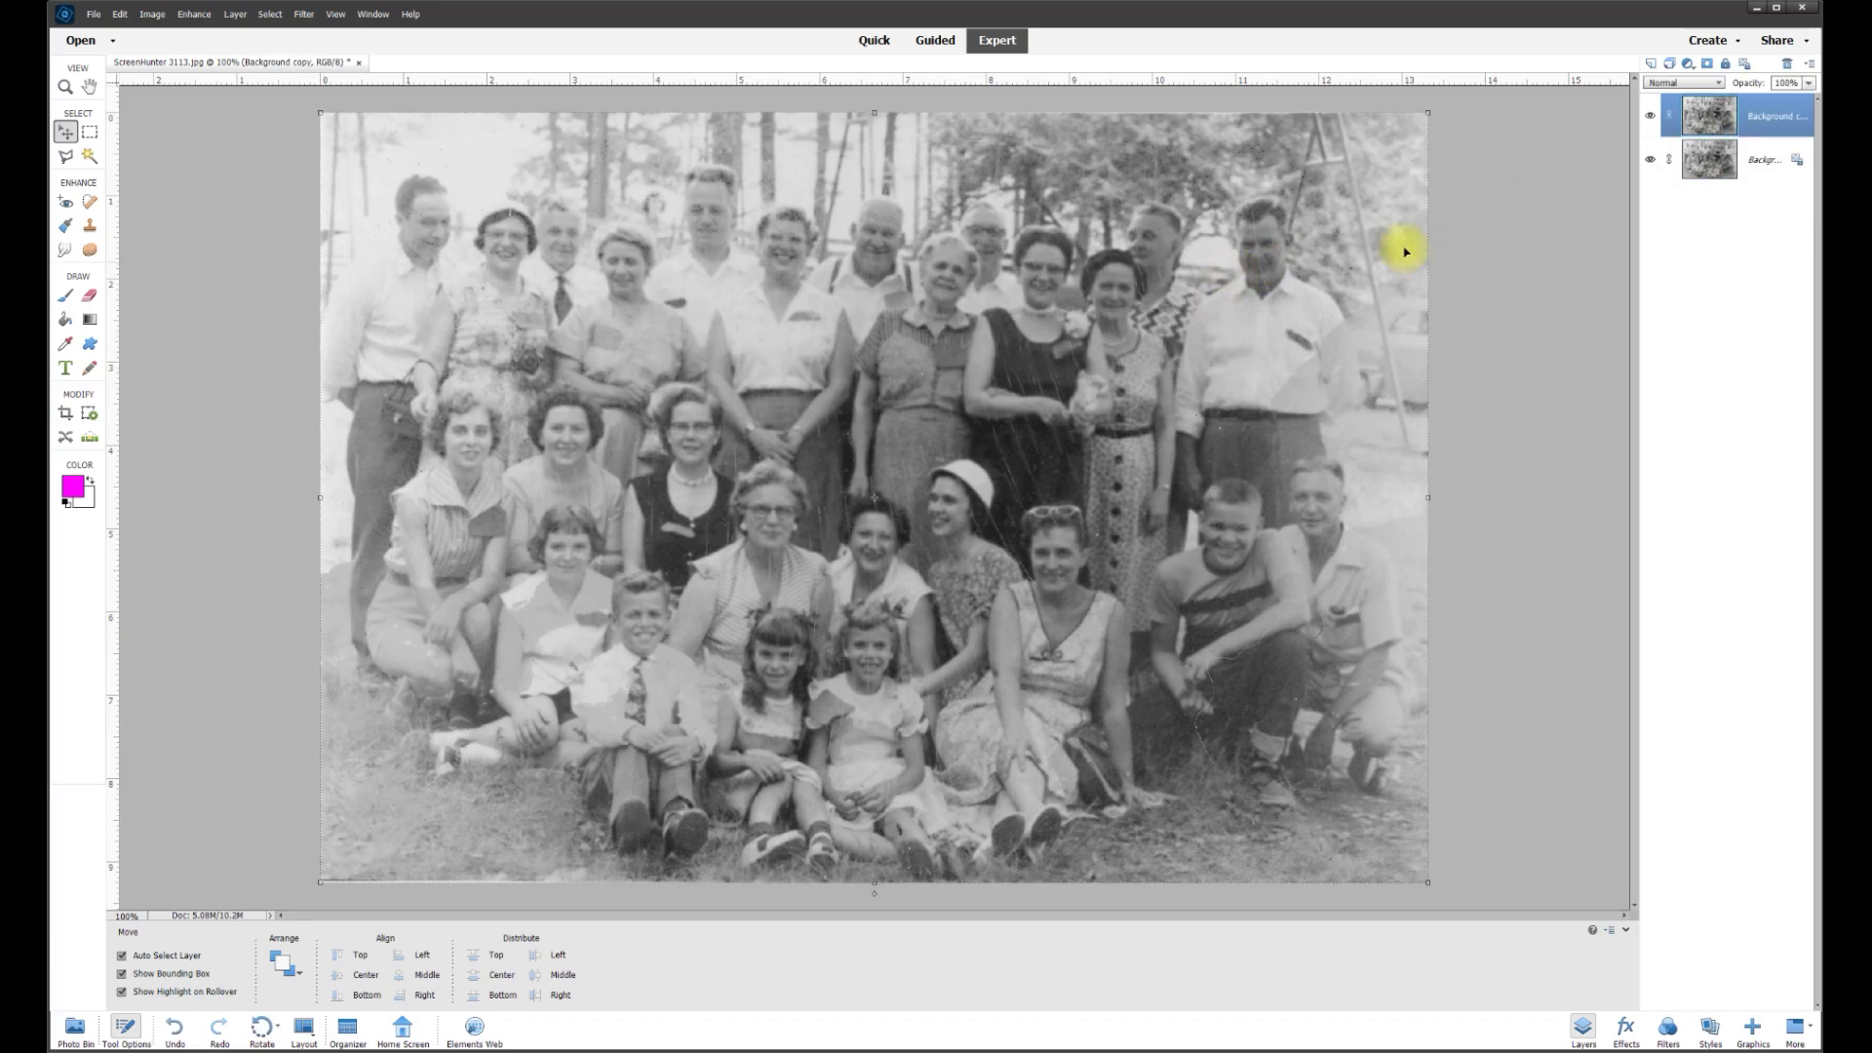
- Hide the Background copy layer and apply Brightness/Contrast to the Background layer, with slightly reduced brightness and contrast about 61
click(1650, 119)
click(1717, 167)
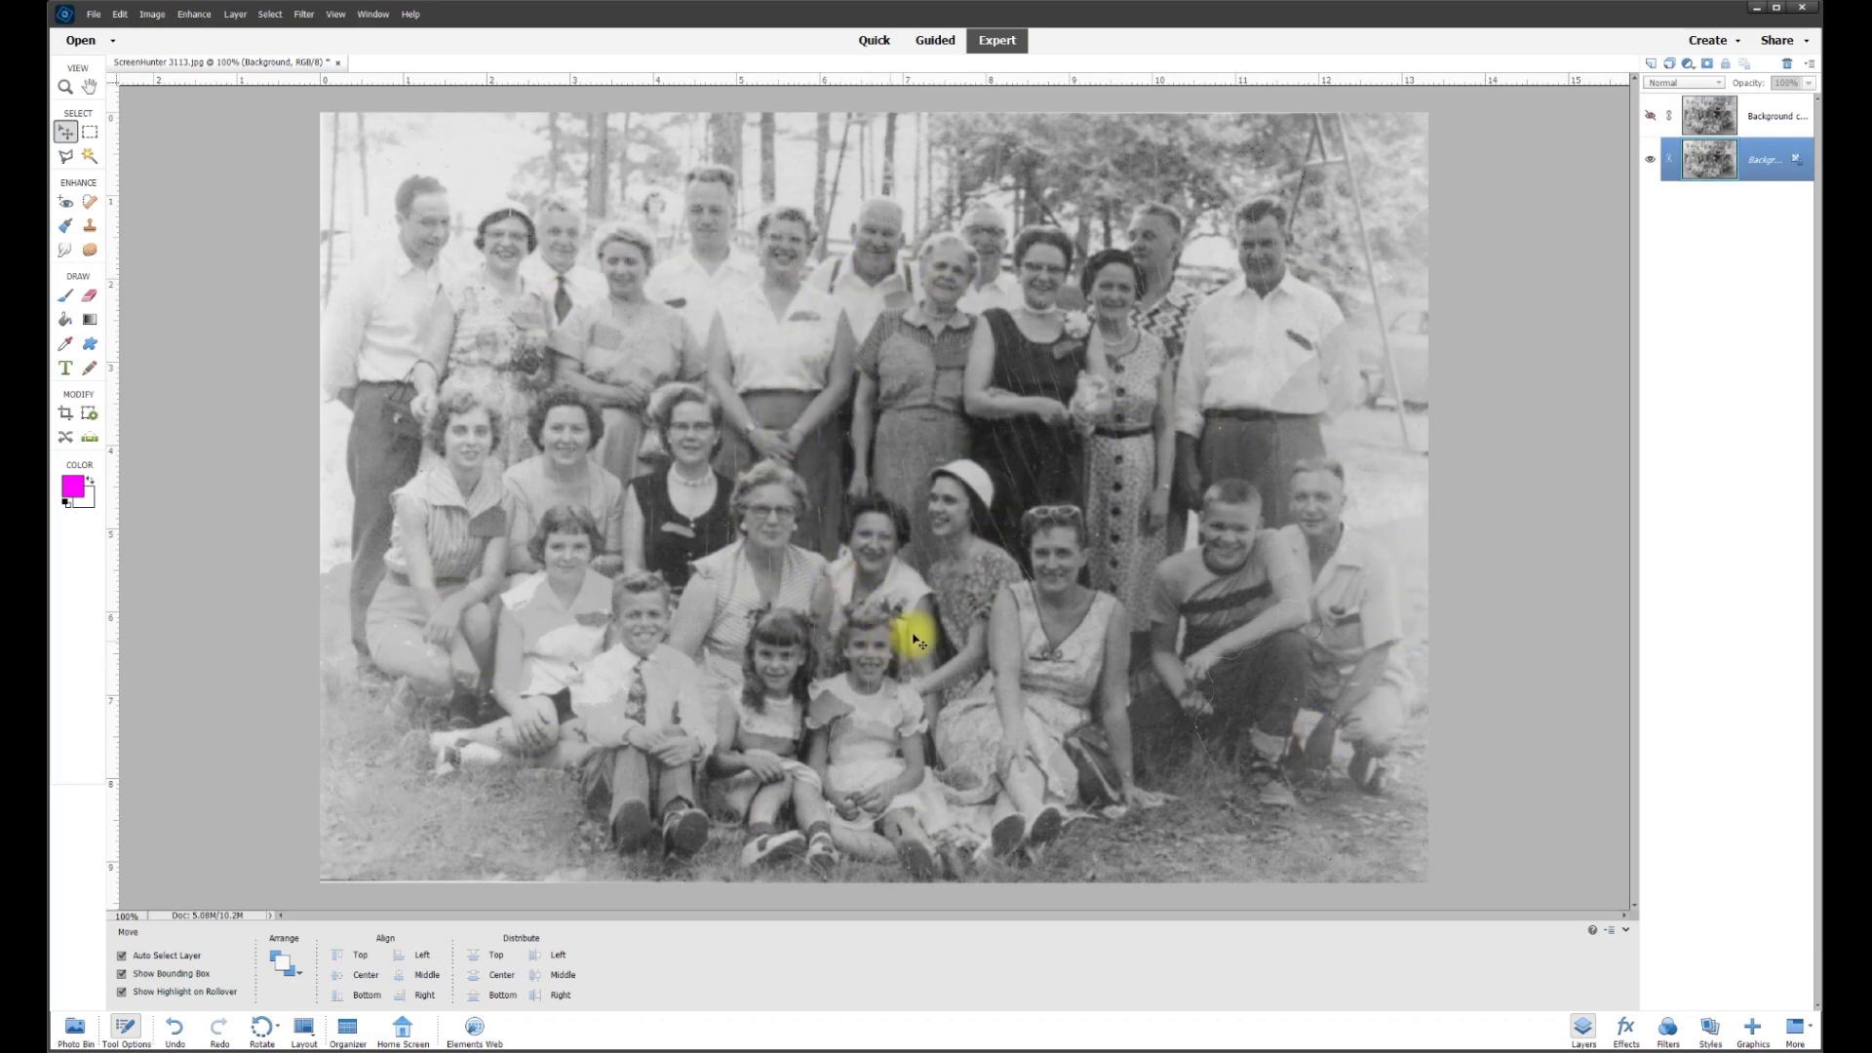
click(189, 18)
mouse_move(203, 208)
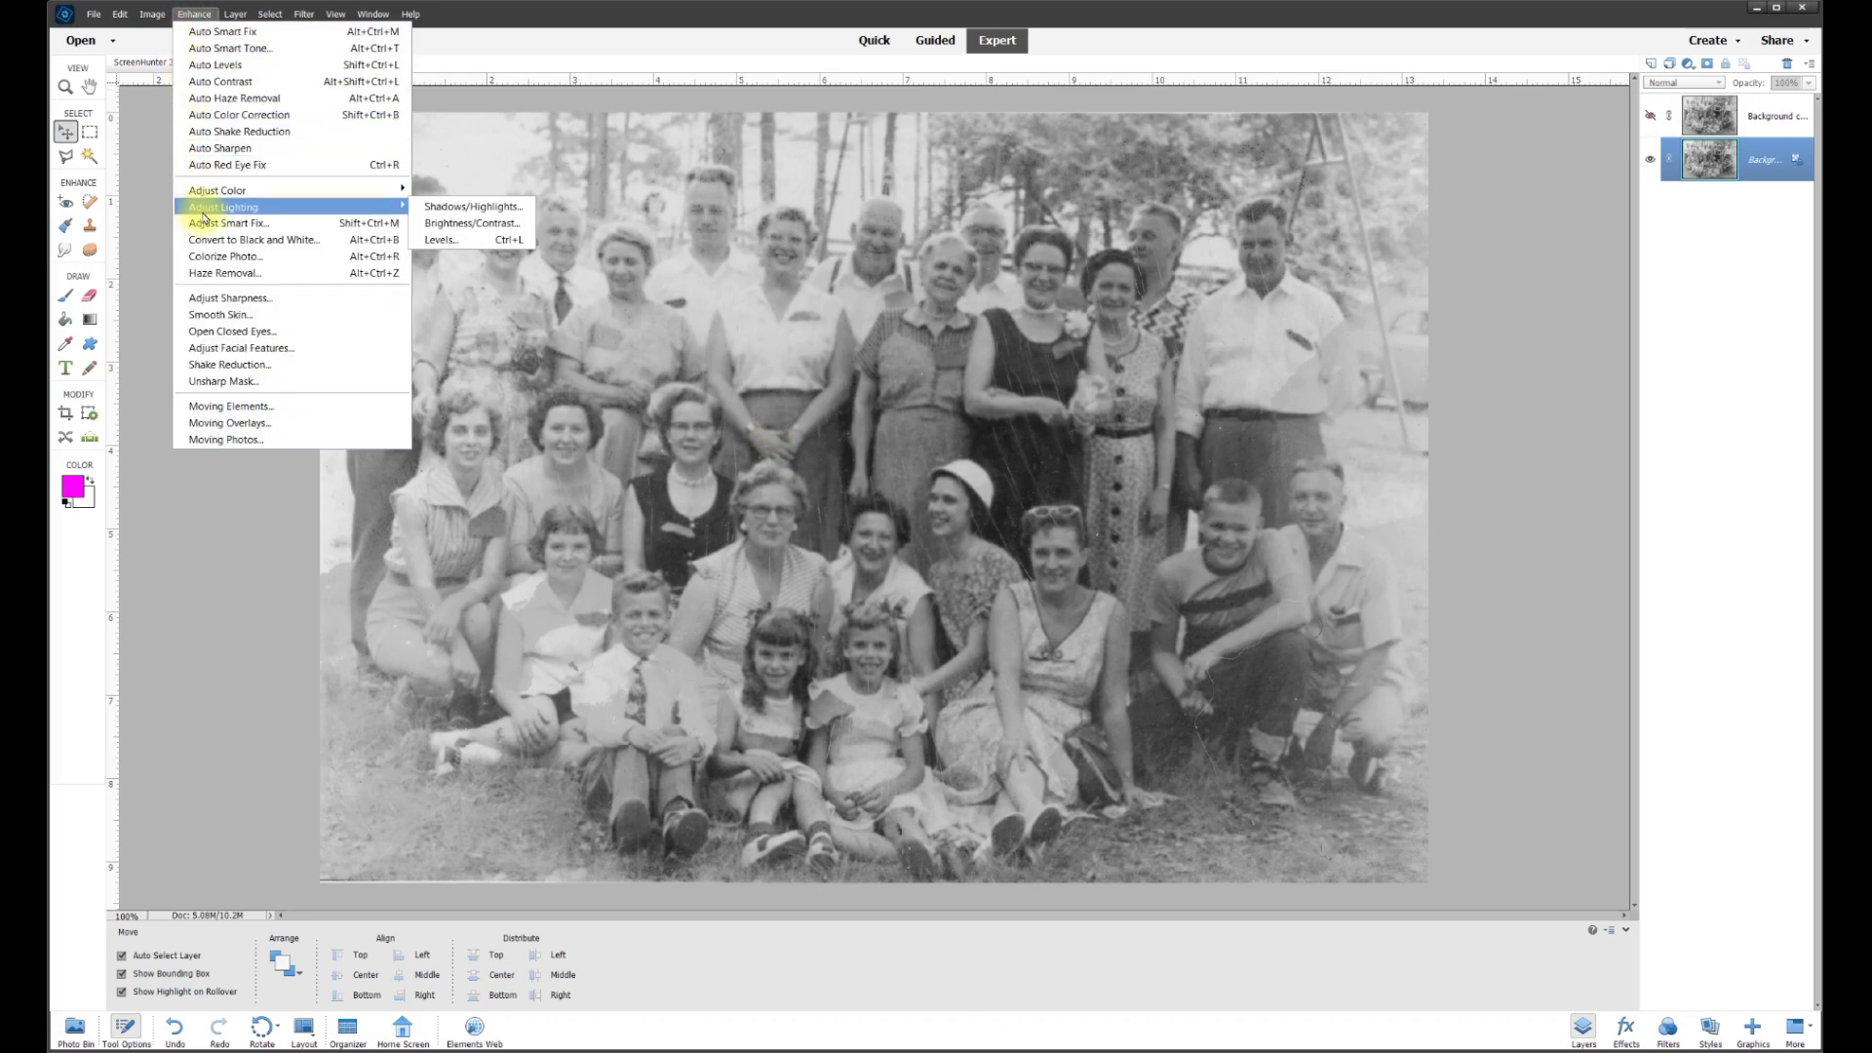
click(466, 226)
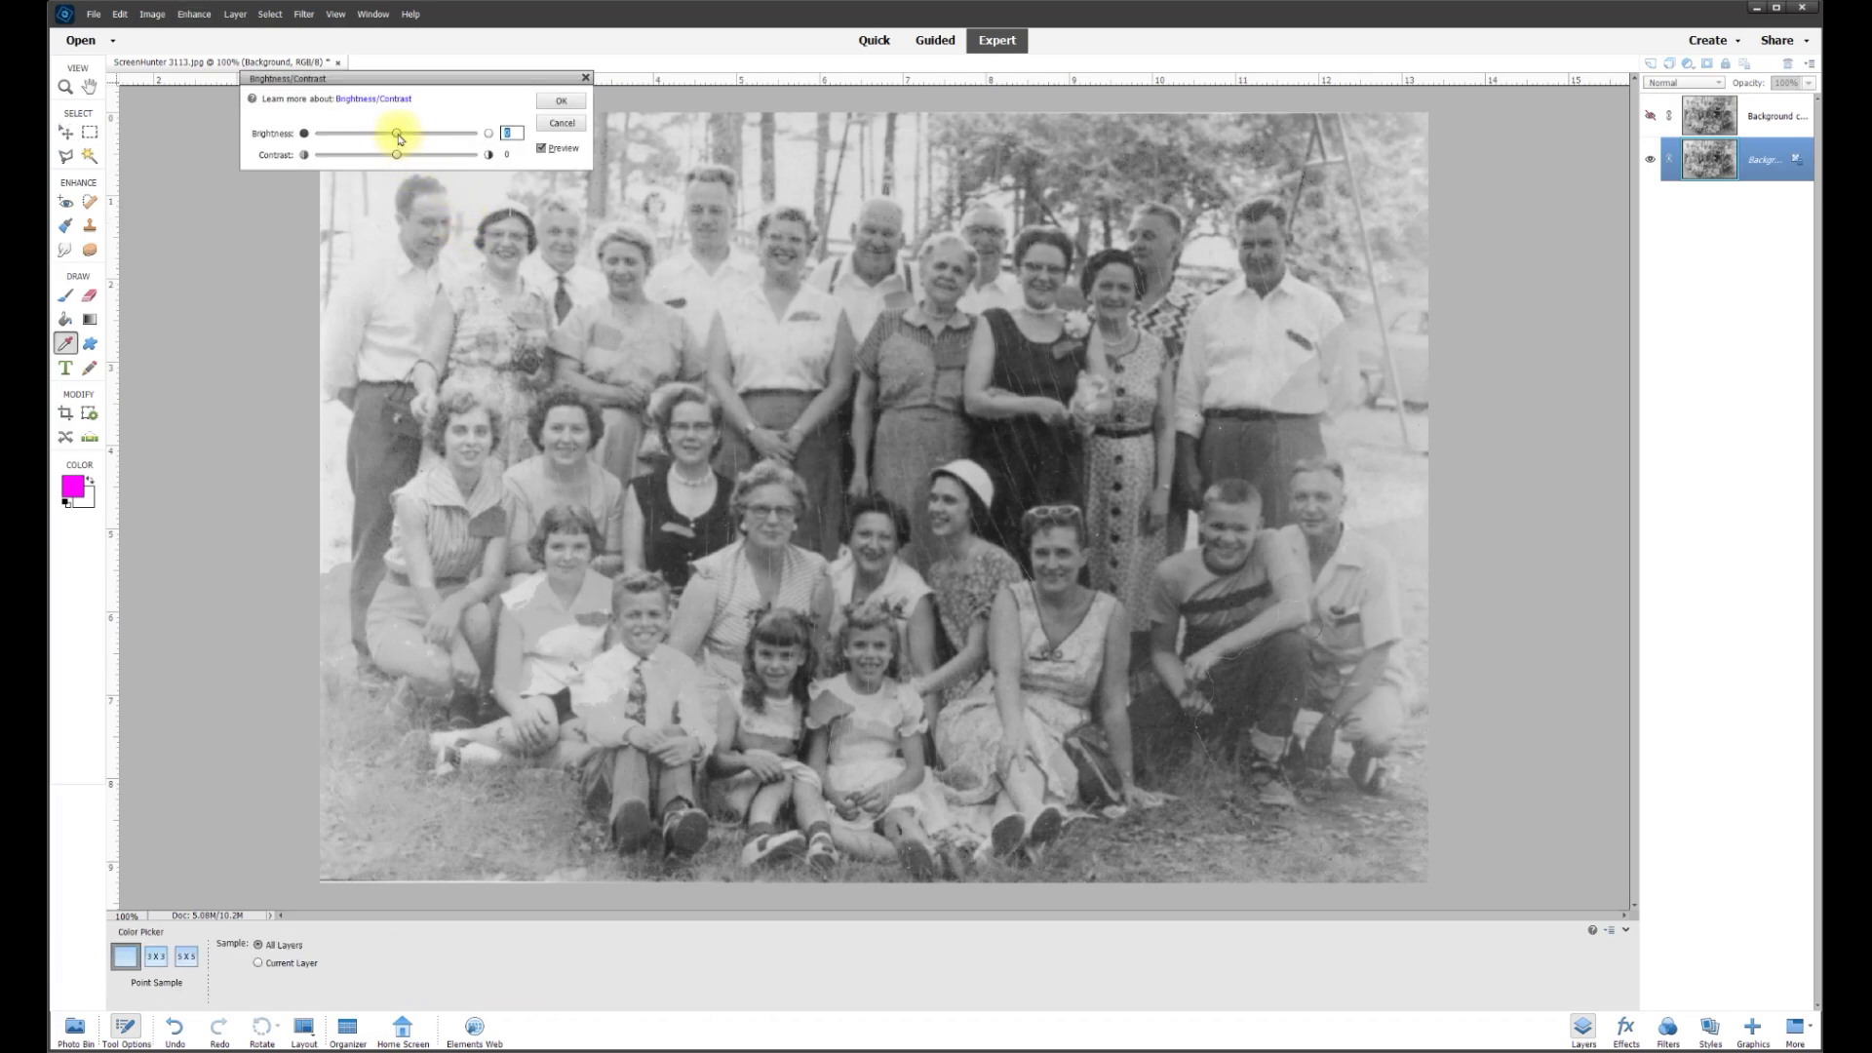
drag(398, 137, 390, 137)
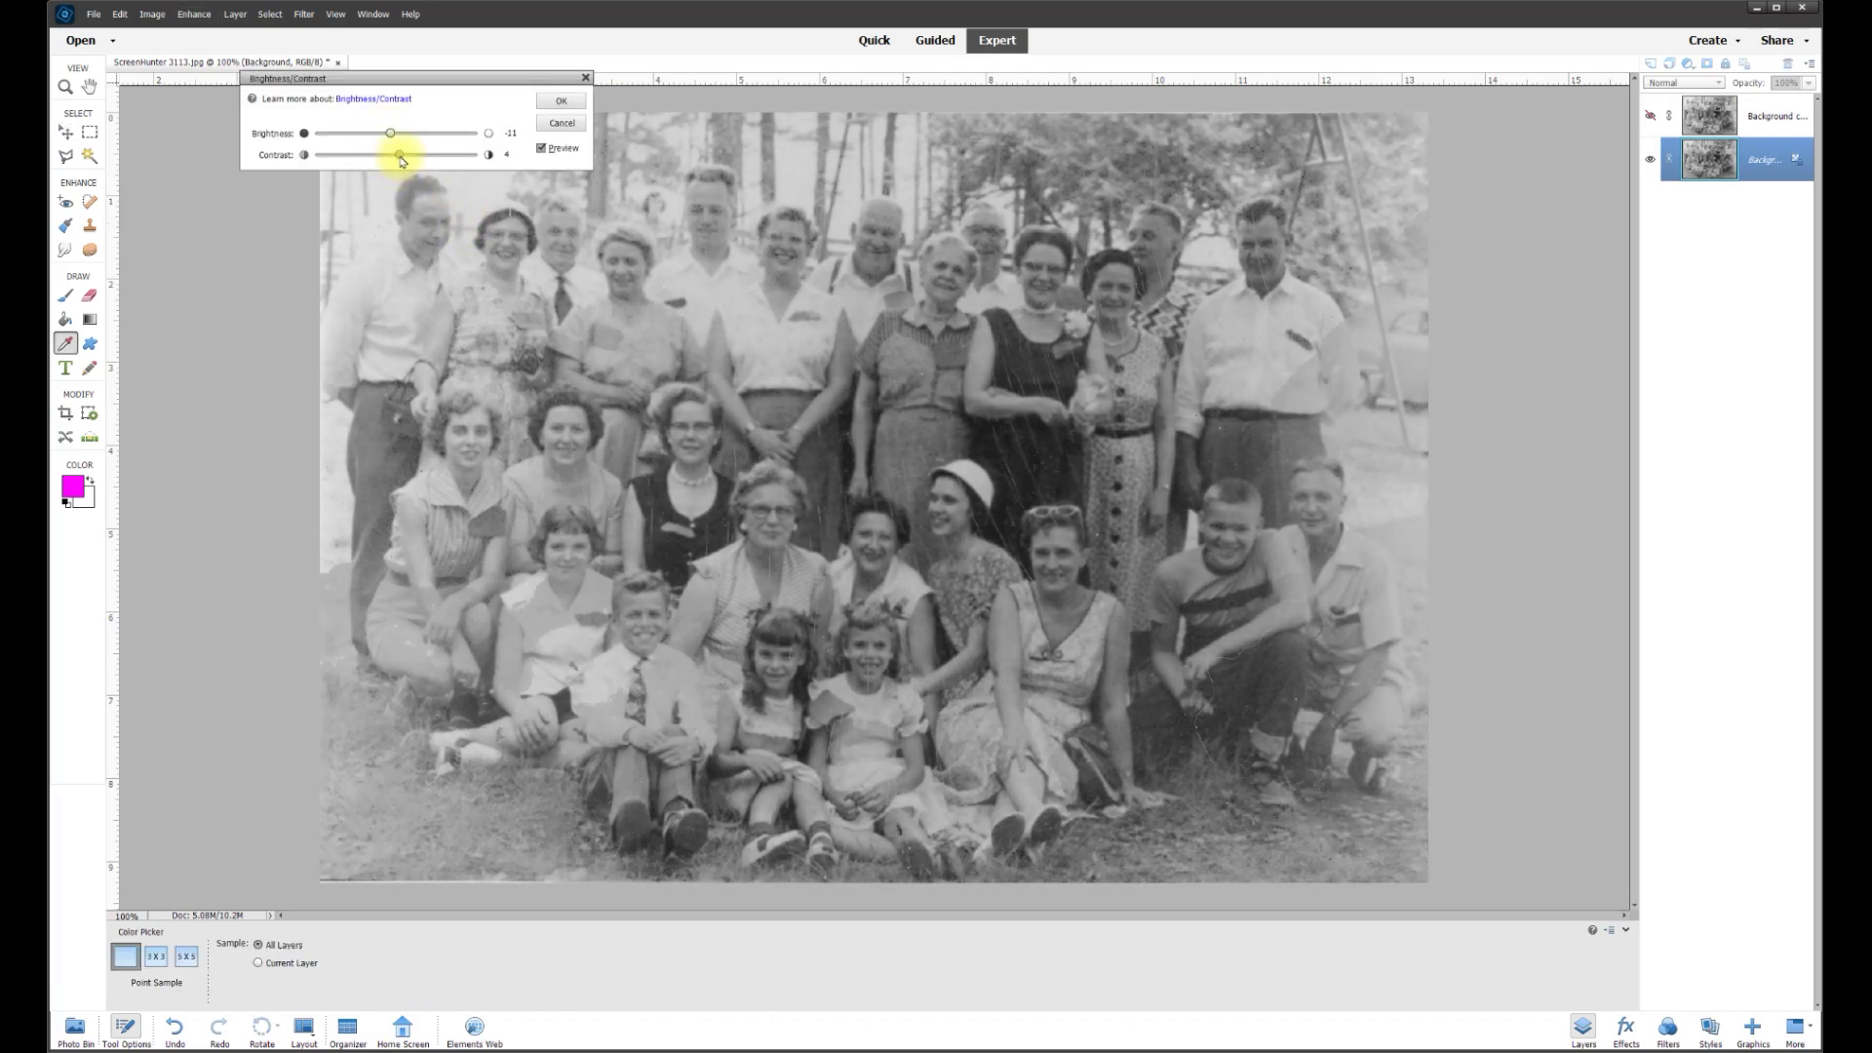
drag(452, 166, 445, 166)
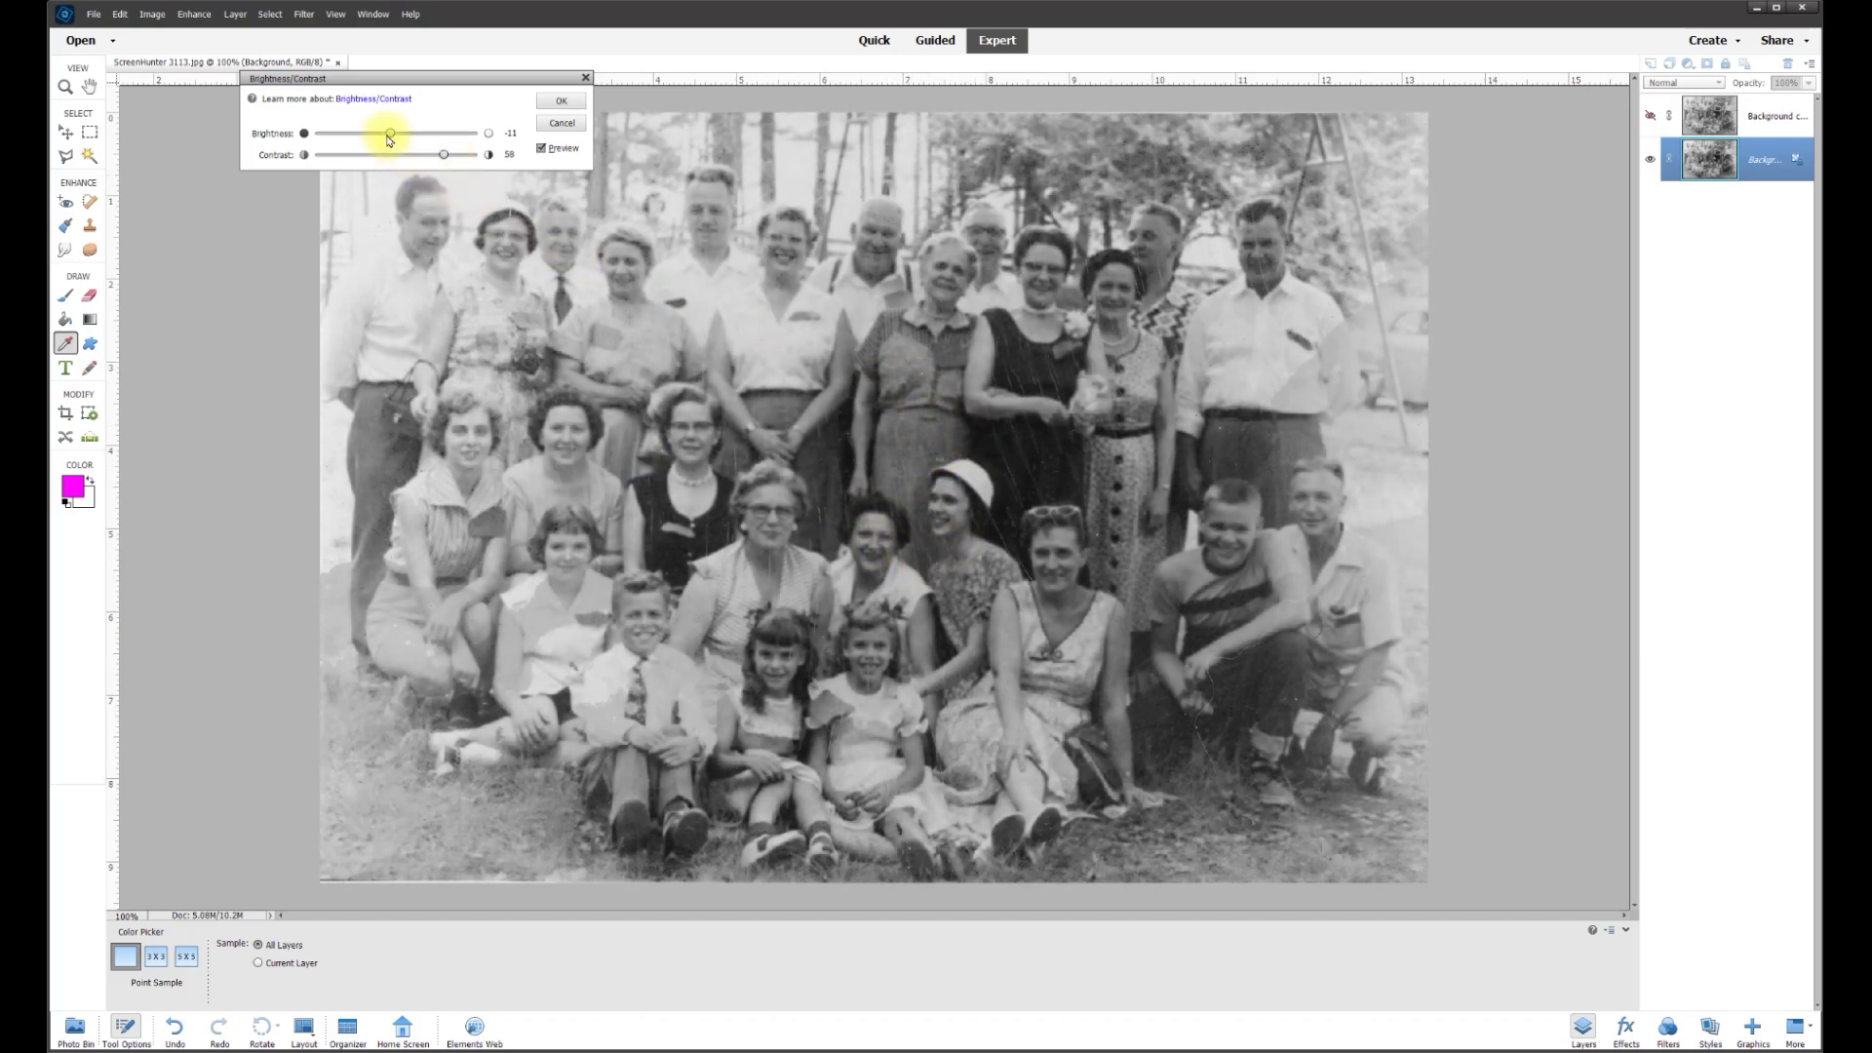
drag(391, 136, 448, 159)
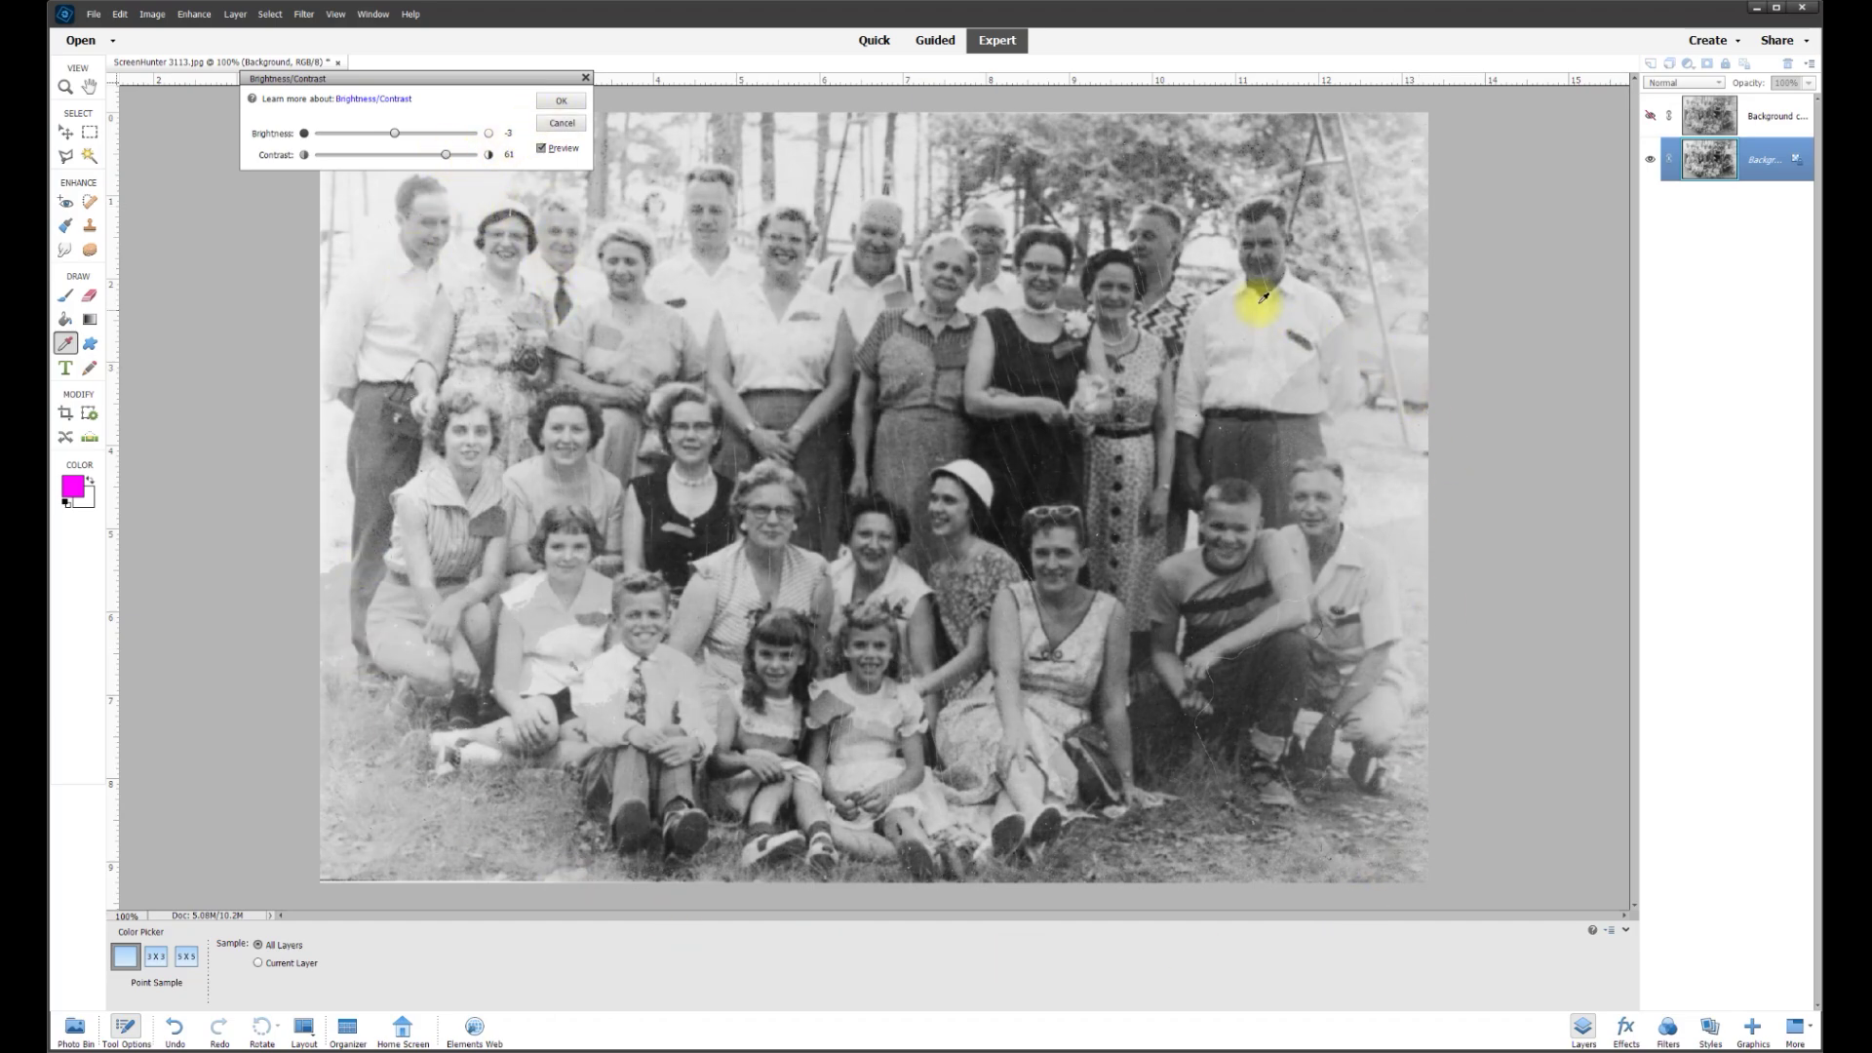
click(562, 103)
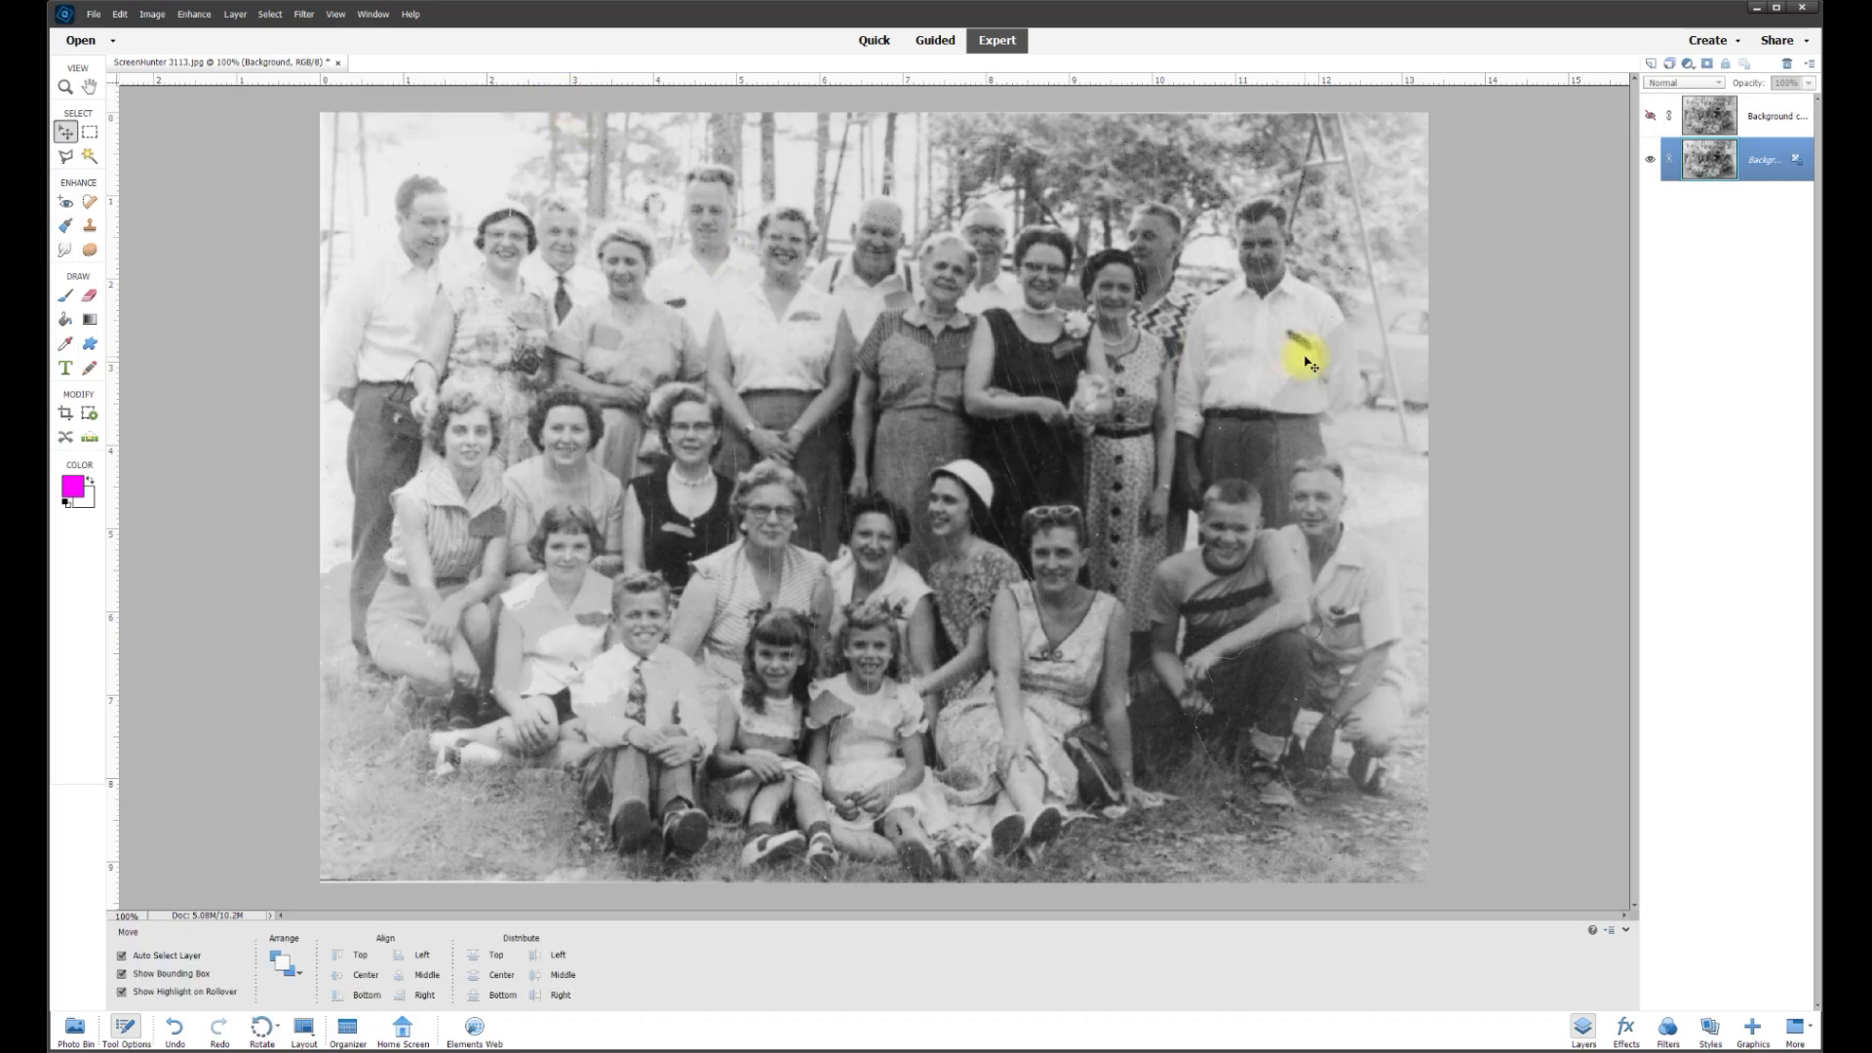
- Hide the Background layer, then show and select the Background copy layer
click(1648, 117)
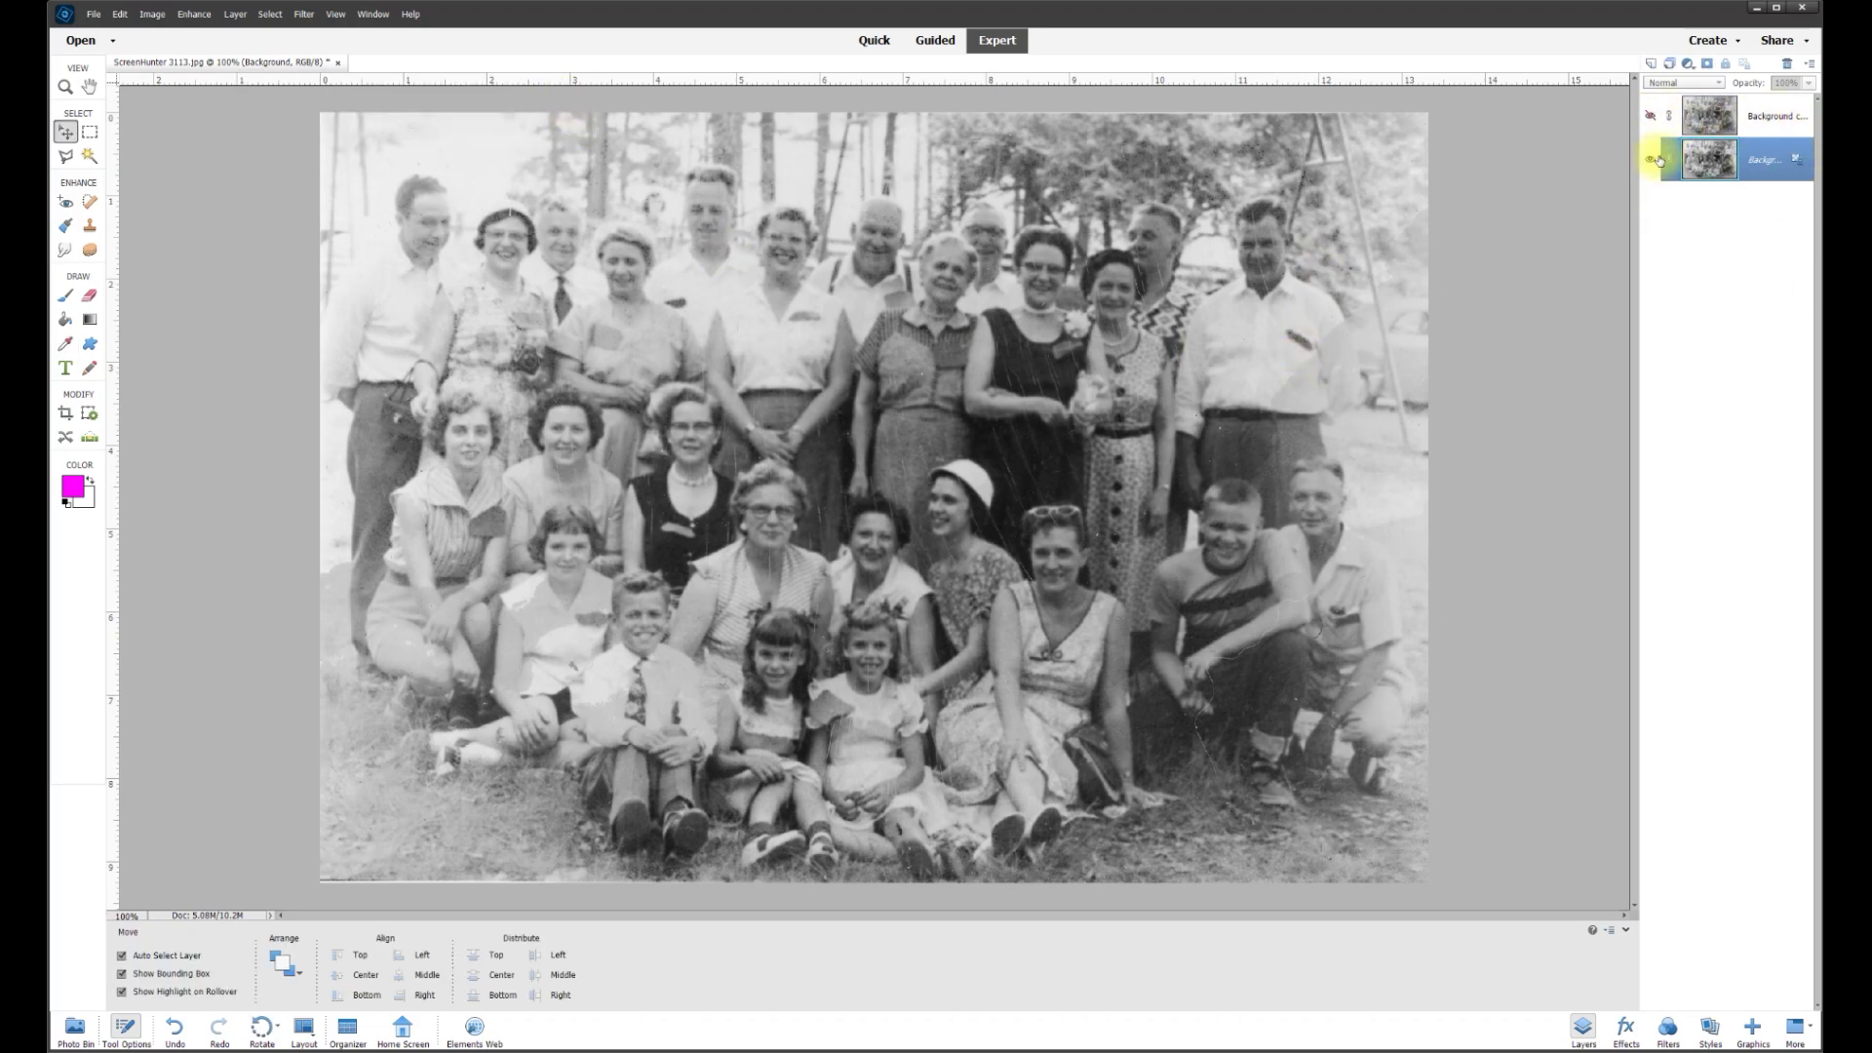
click(1650, 157)
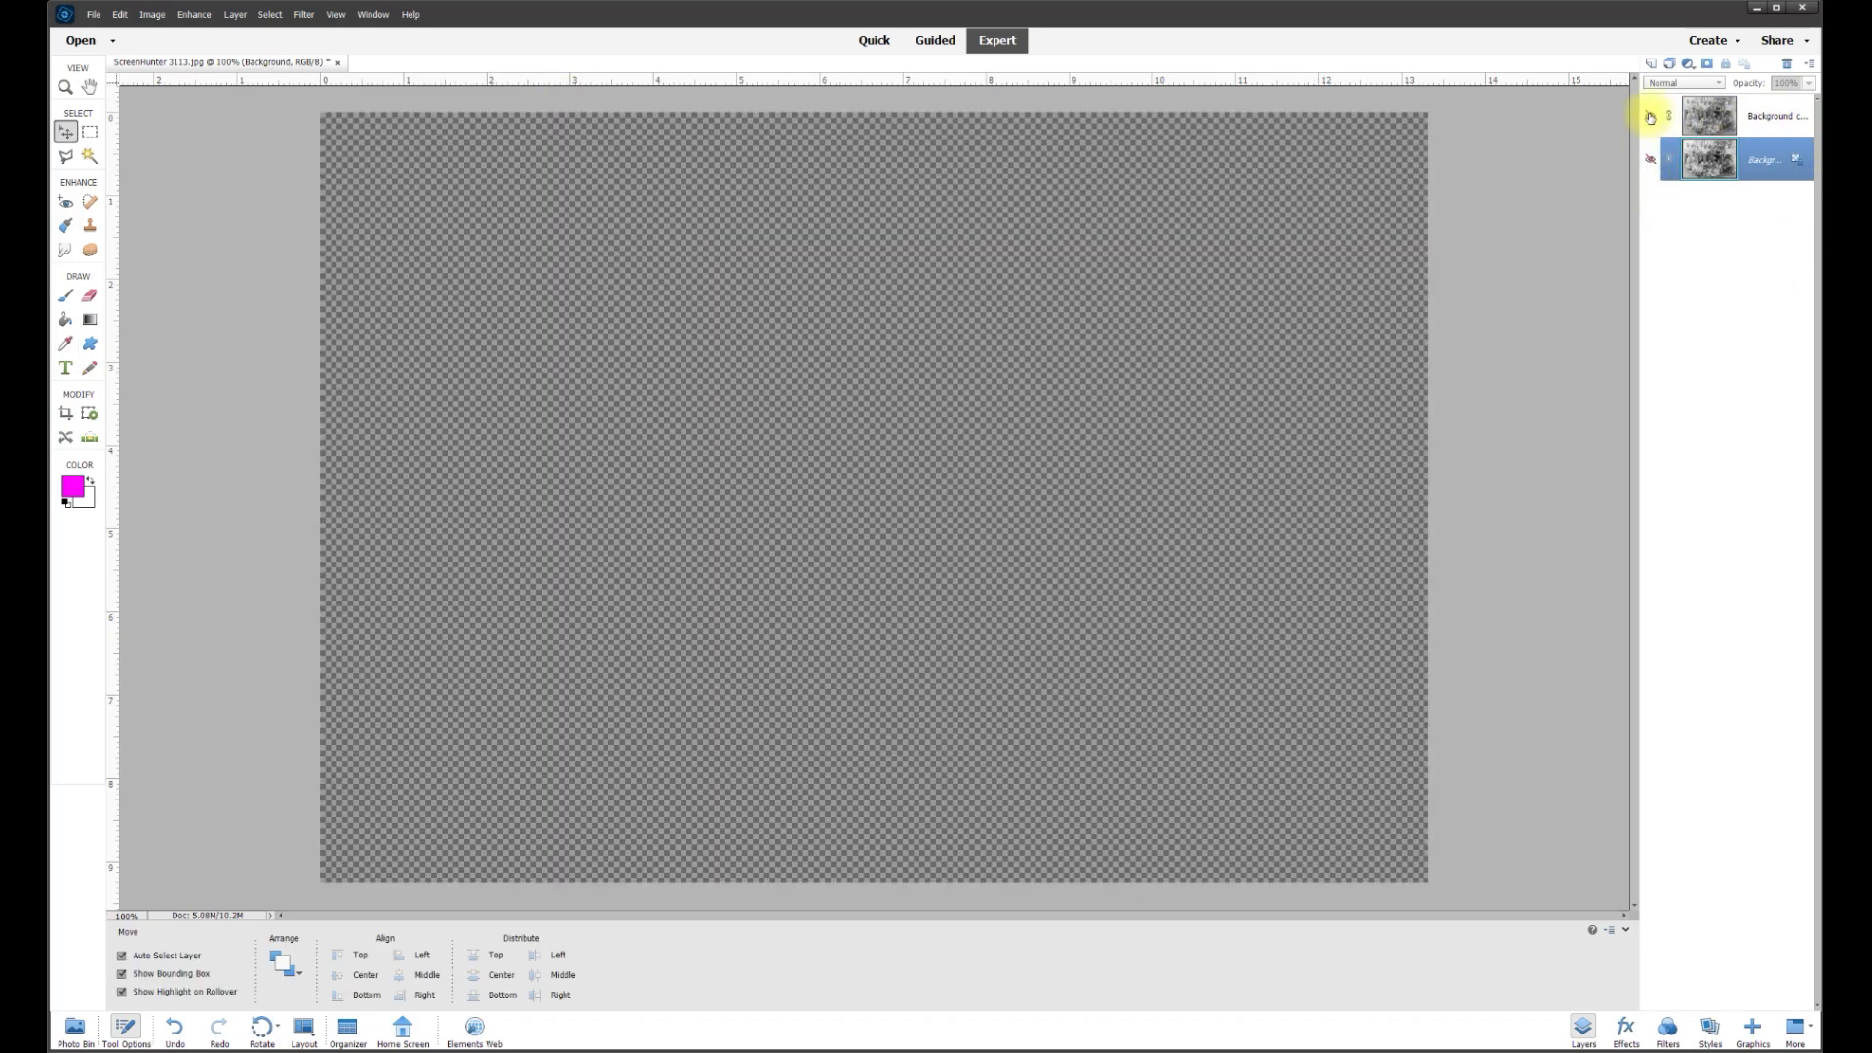
click(1649, 117)
click(1711, 117)
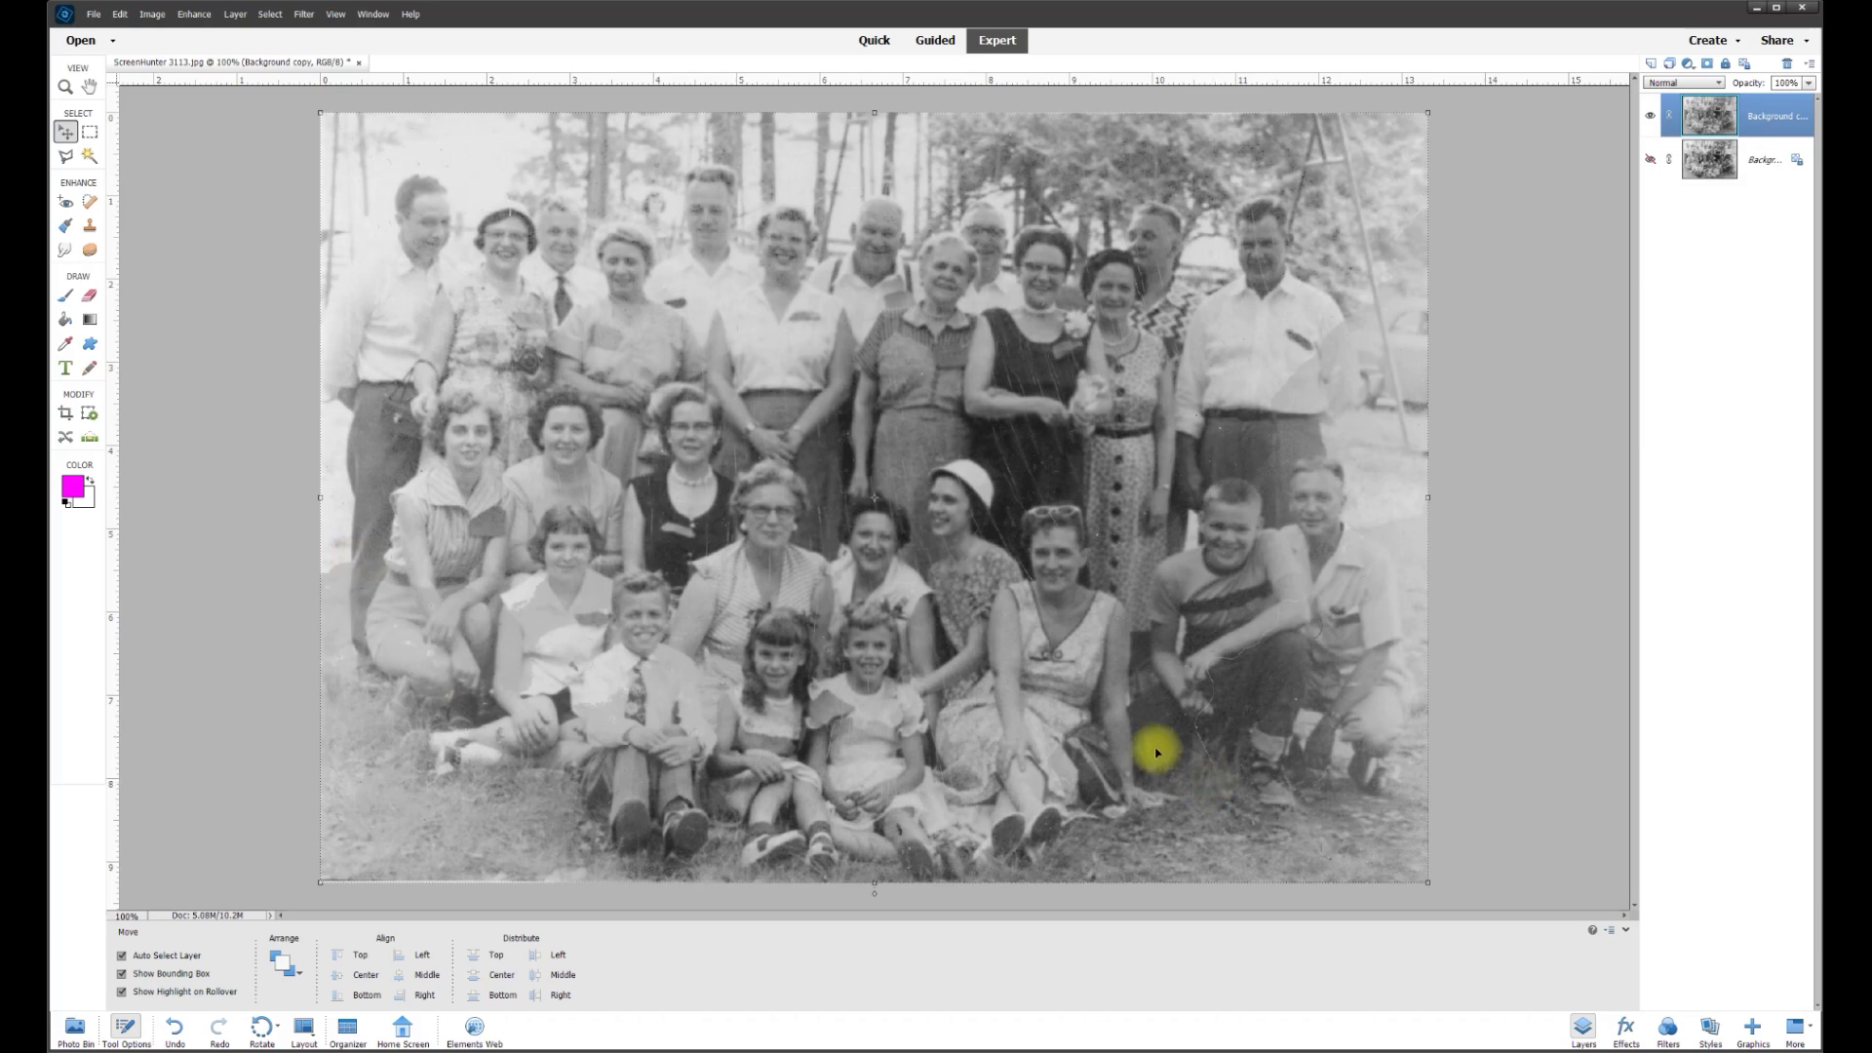
- Darken the Background copy layer with Brightness/Contrast, using brightness about -38 and contrast 69, and compare the preview before applying
click(184, 17)
mouse_move(265, 209)
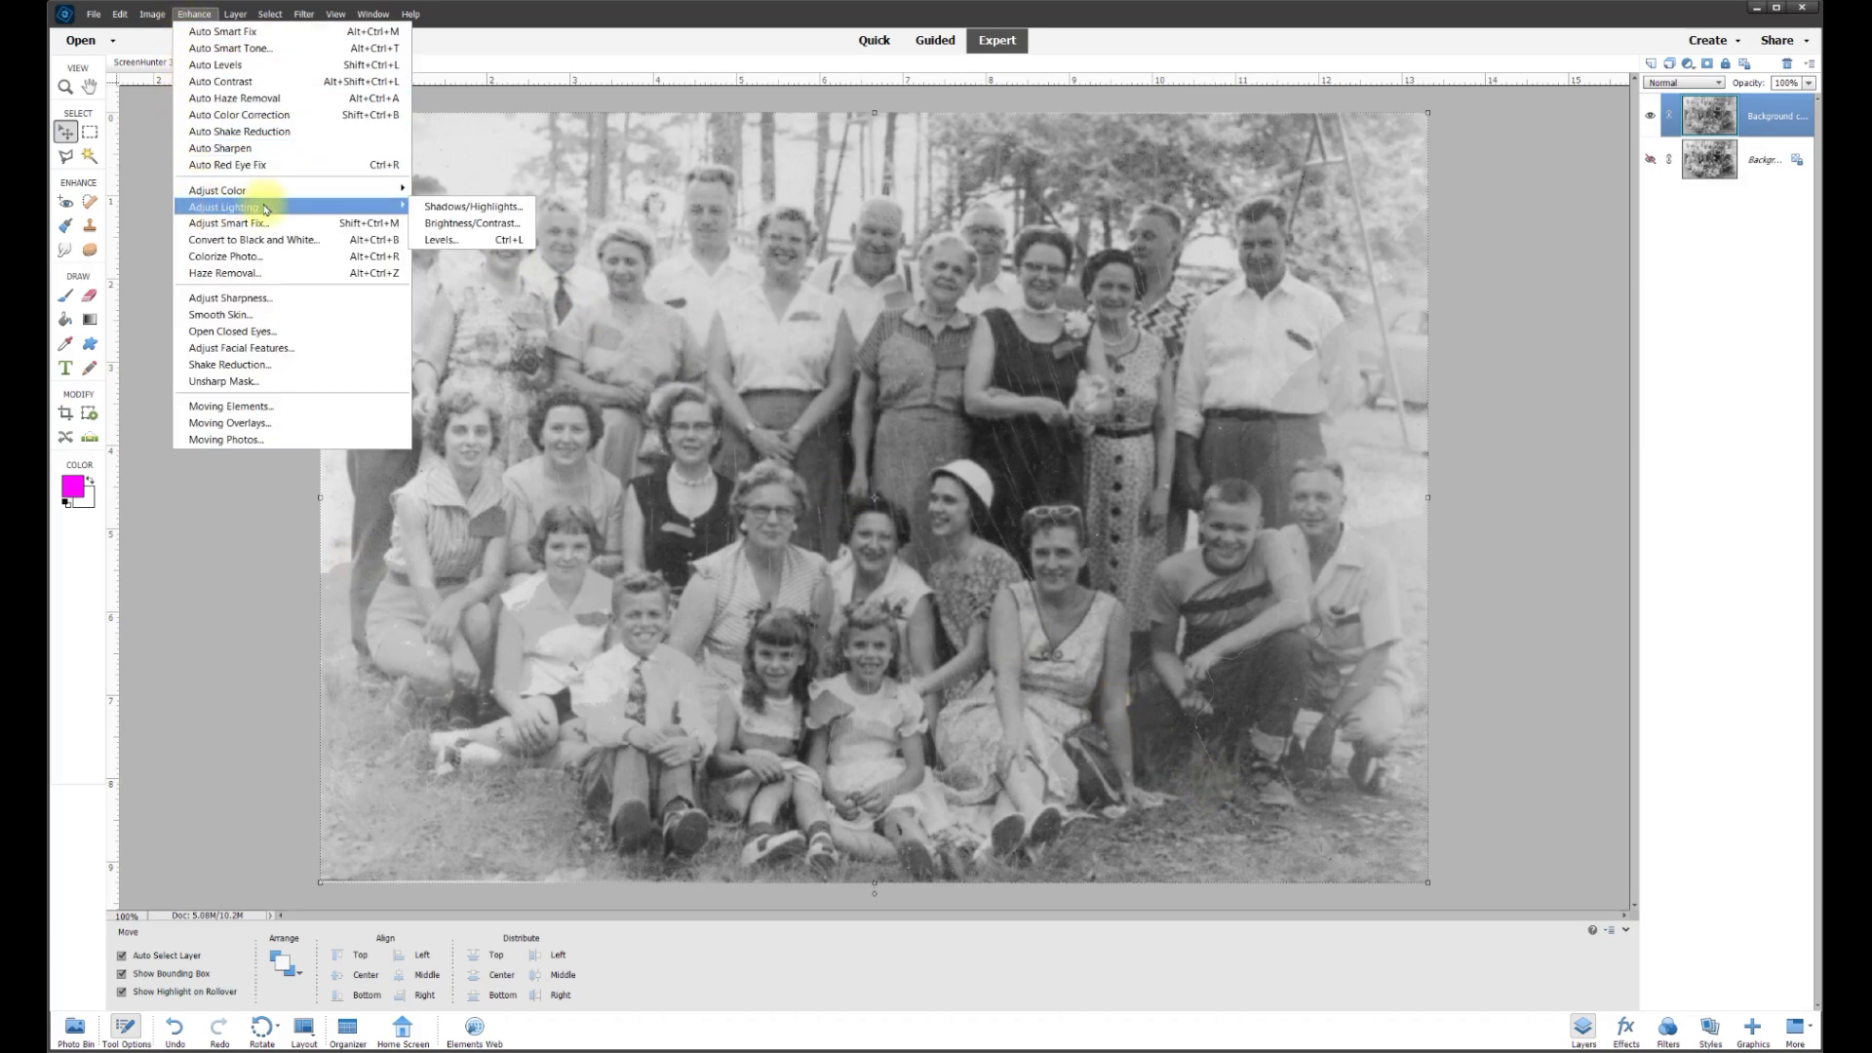
click(465, 225)
drag(488, 80, 948, 429)
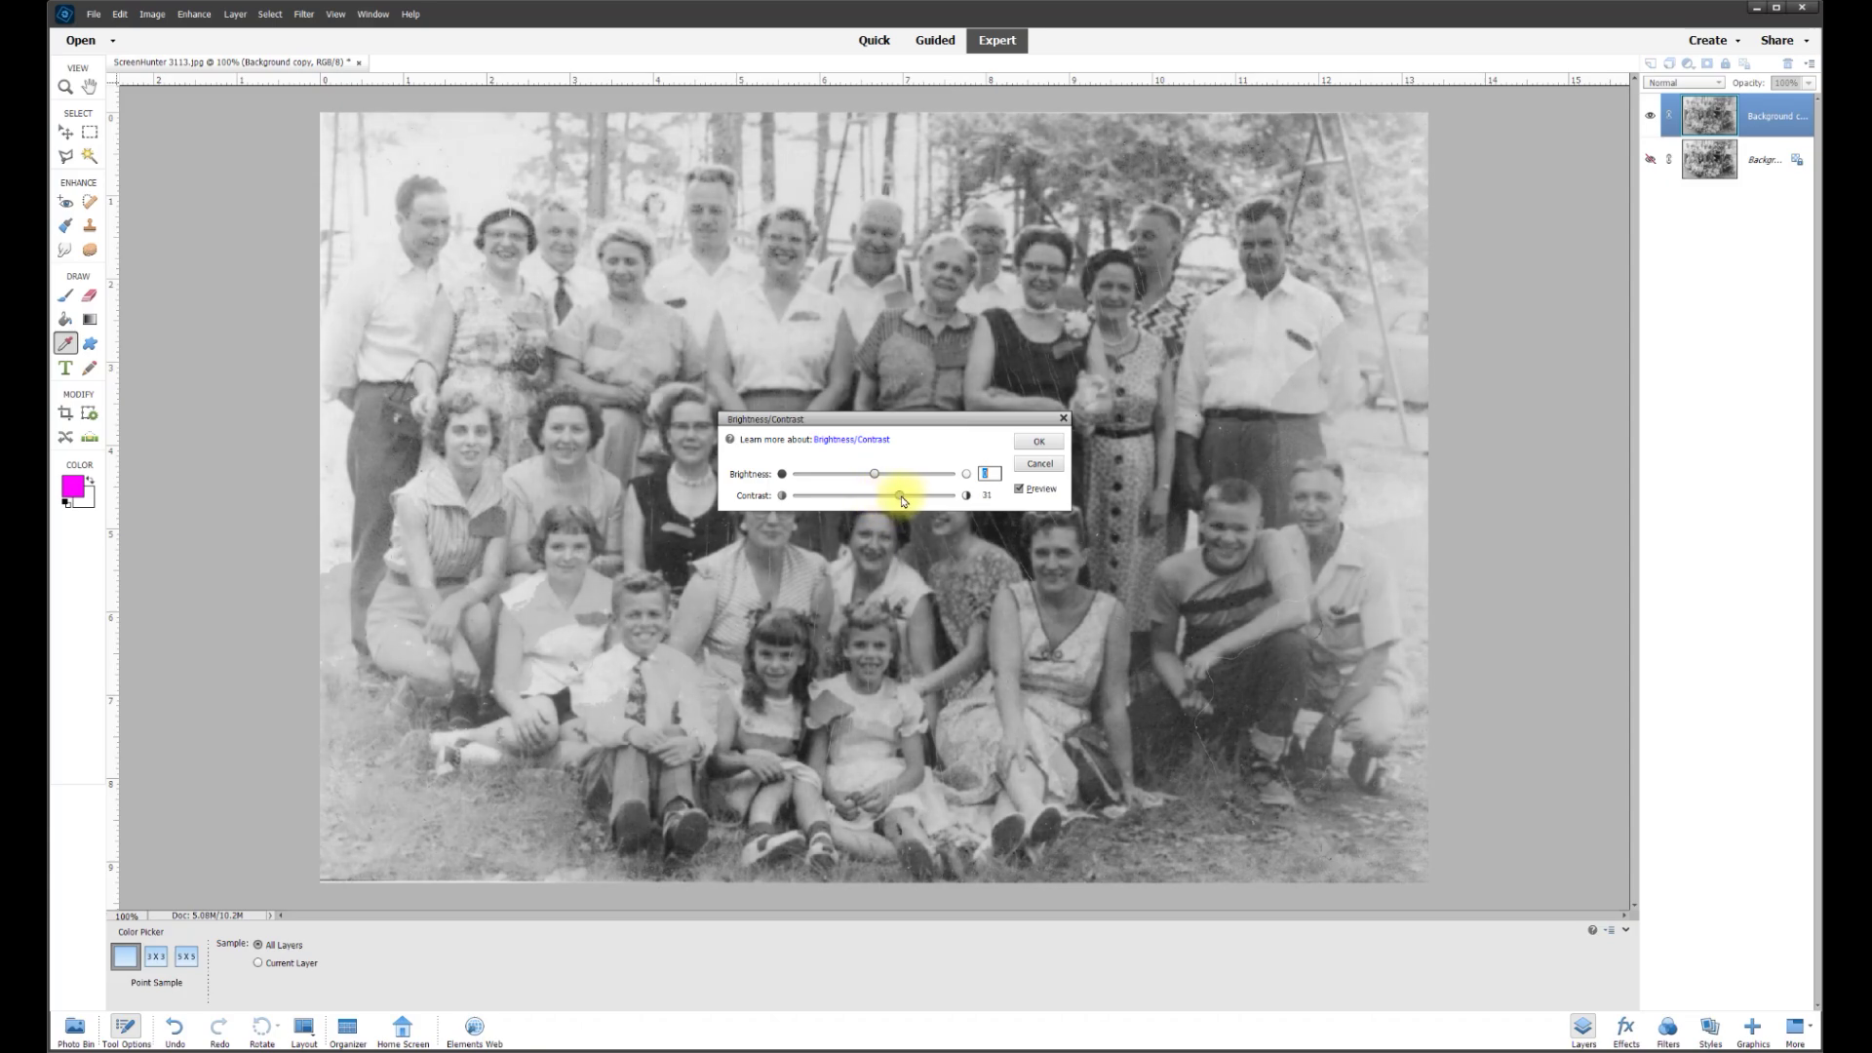
click(943, 498)
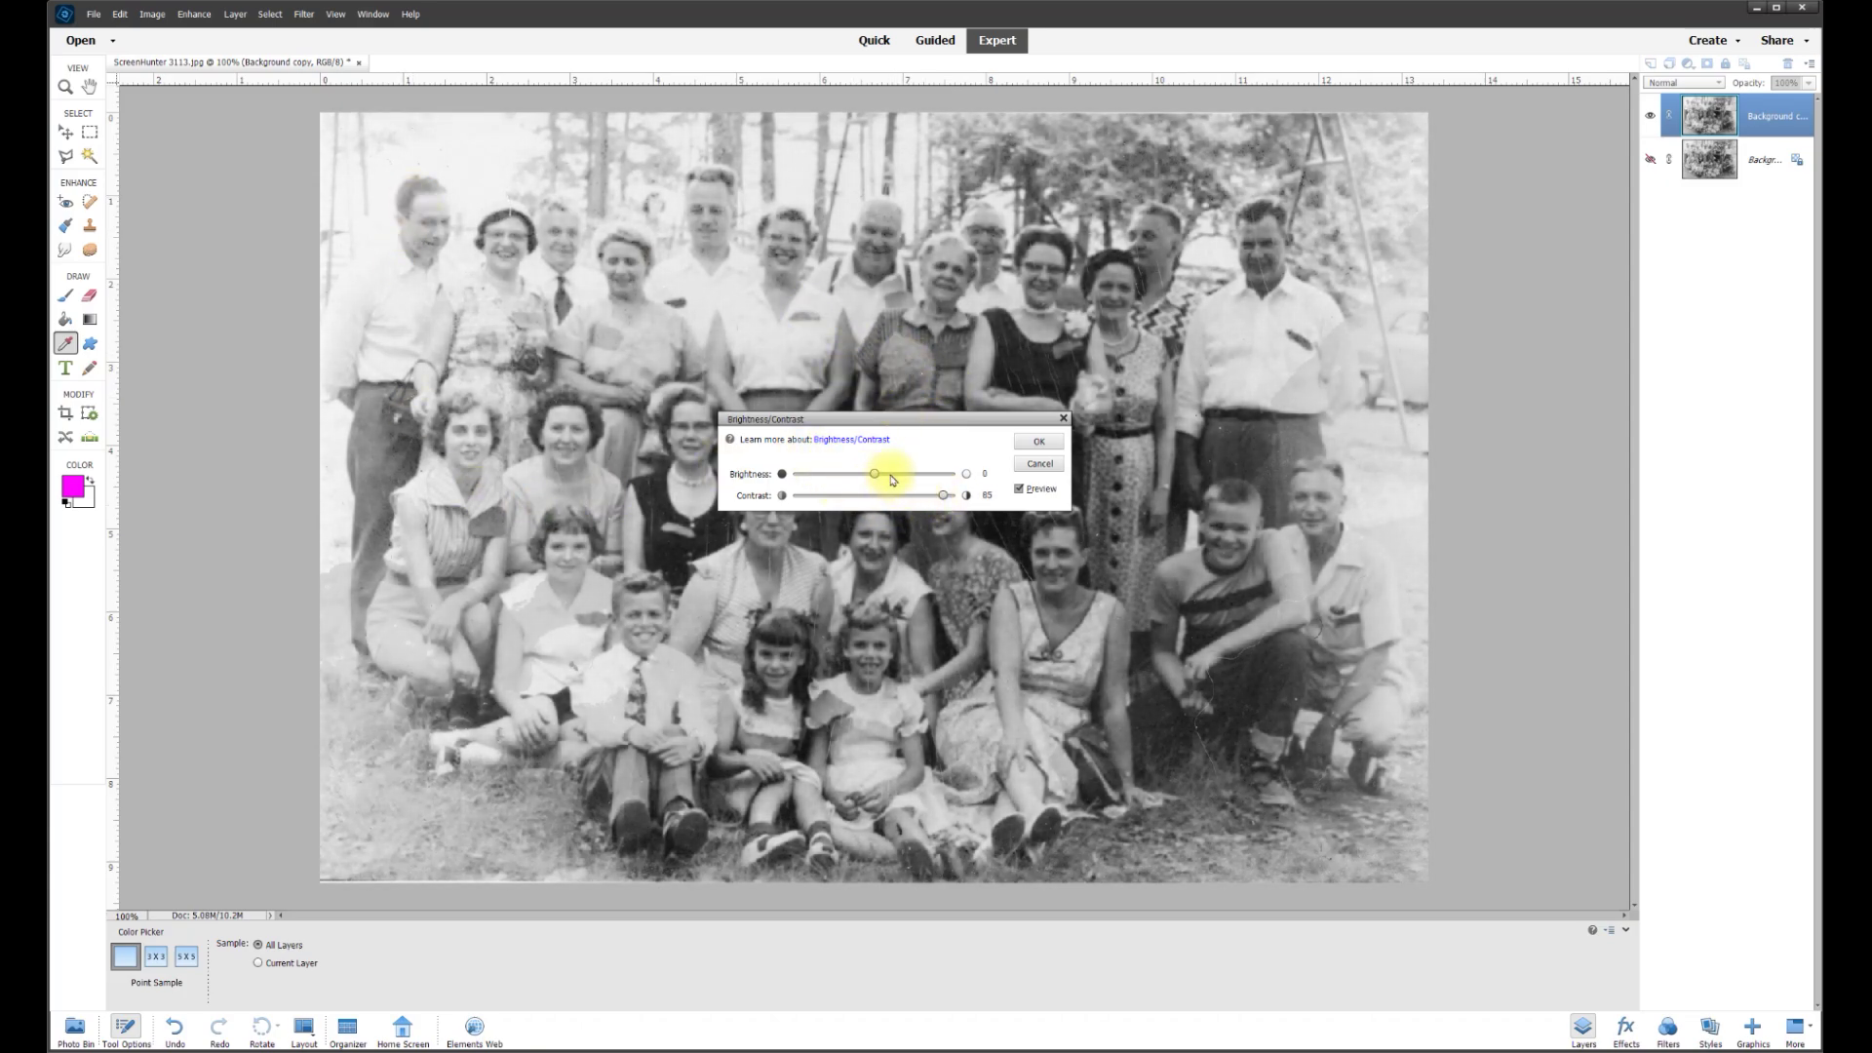
drag(879, 477, 930, 496)
drag(857, 475, 856, 476)
click(1019, 490)
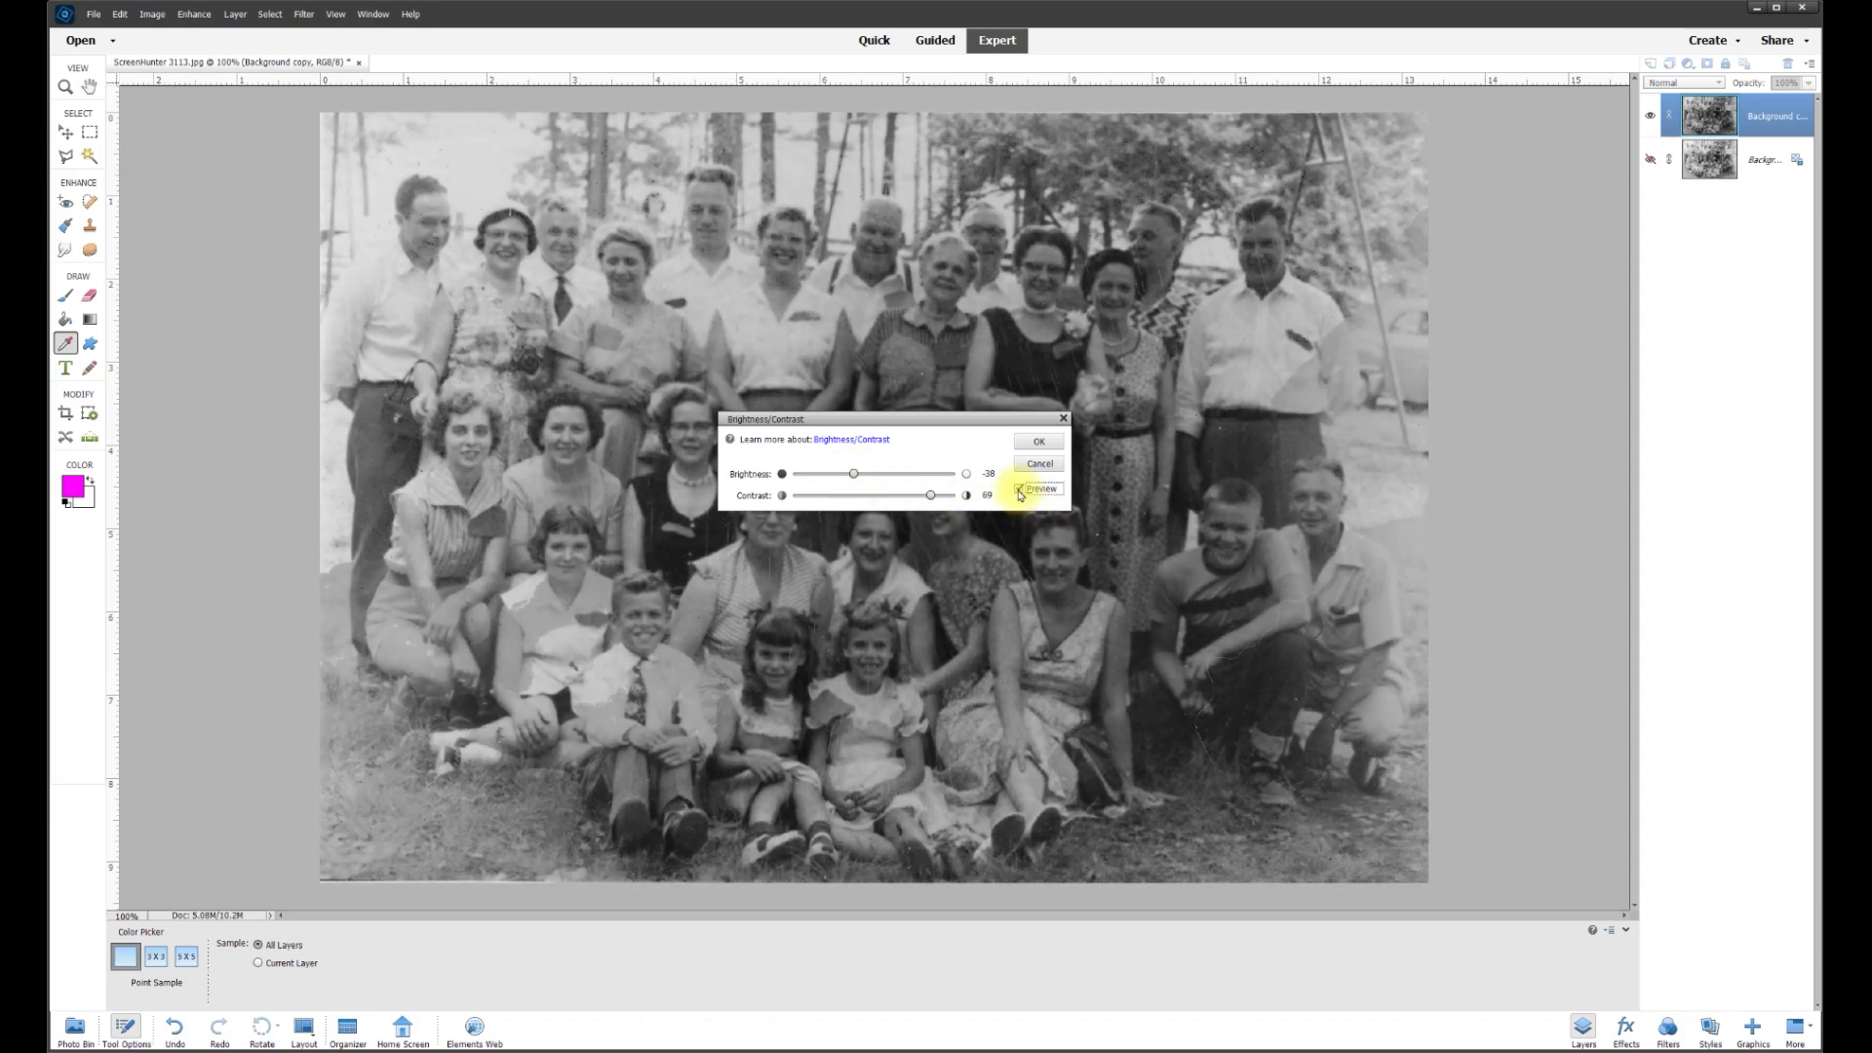
click(1020, 490)
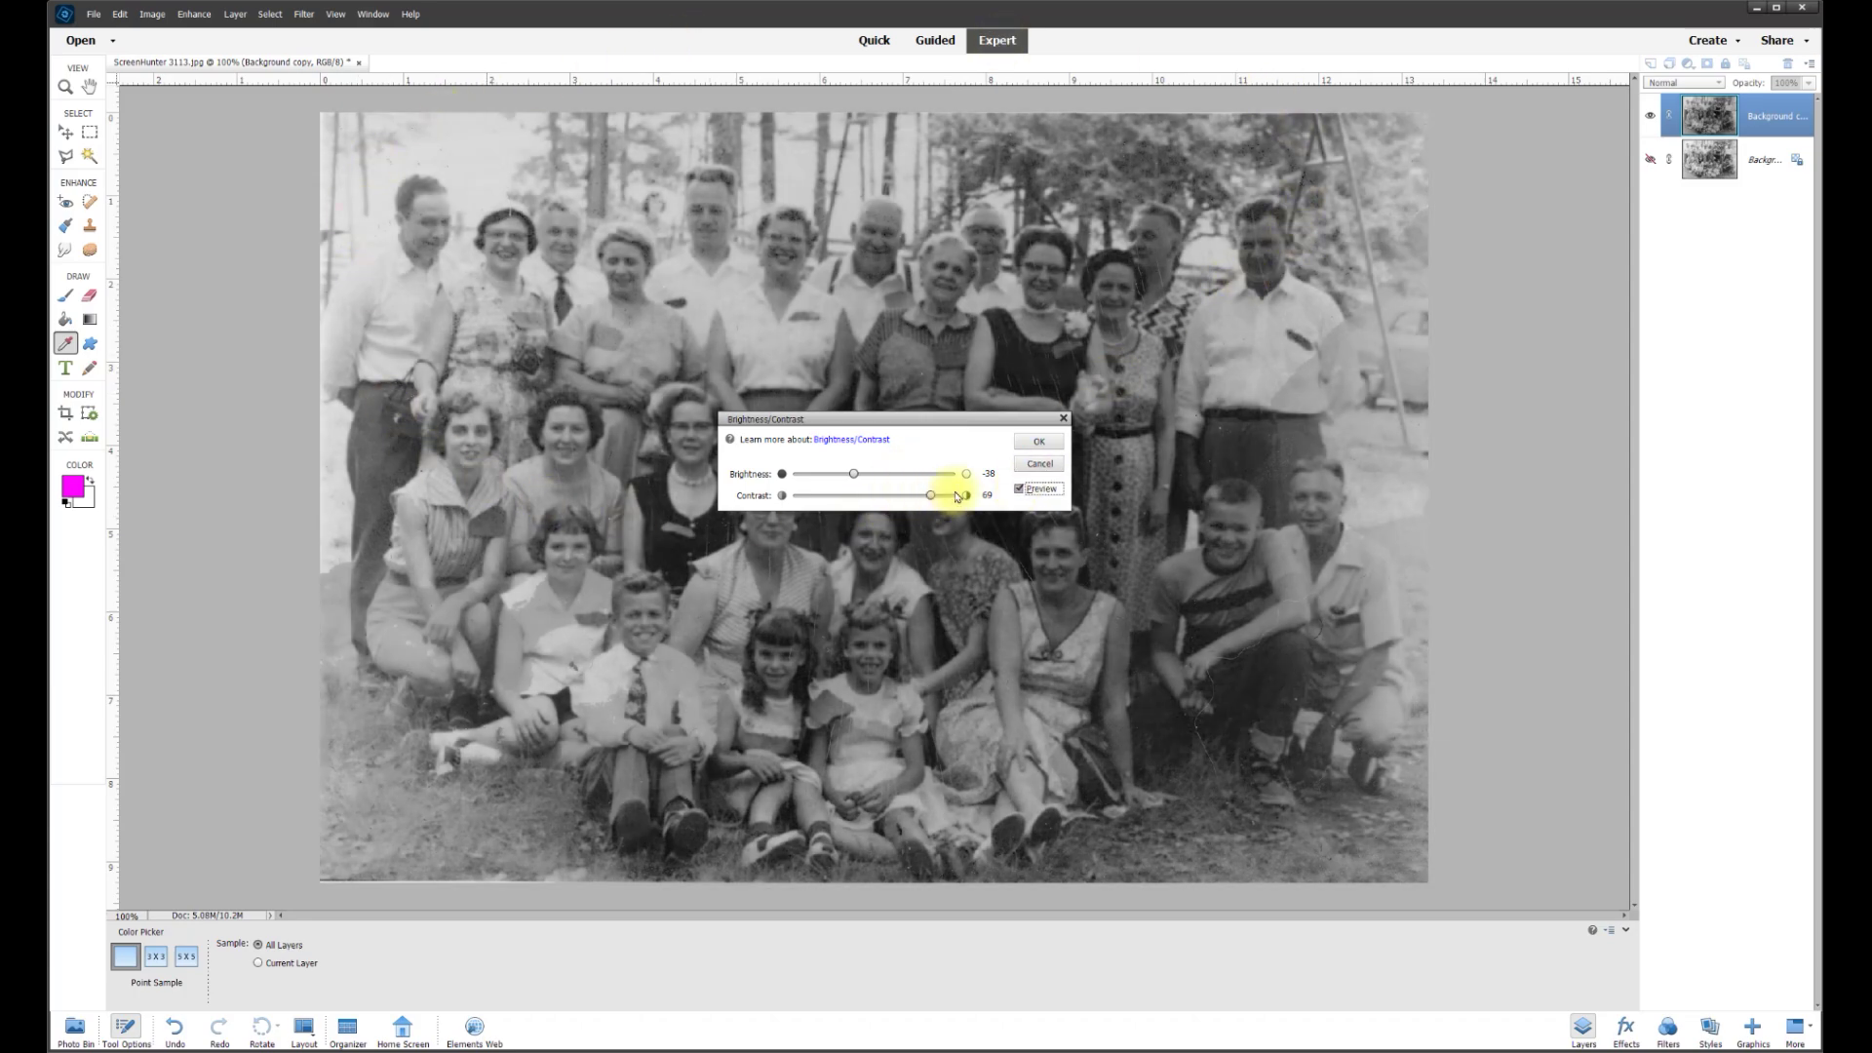
click(1038, 441)
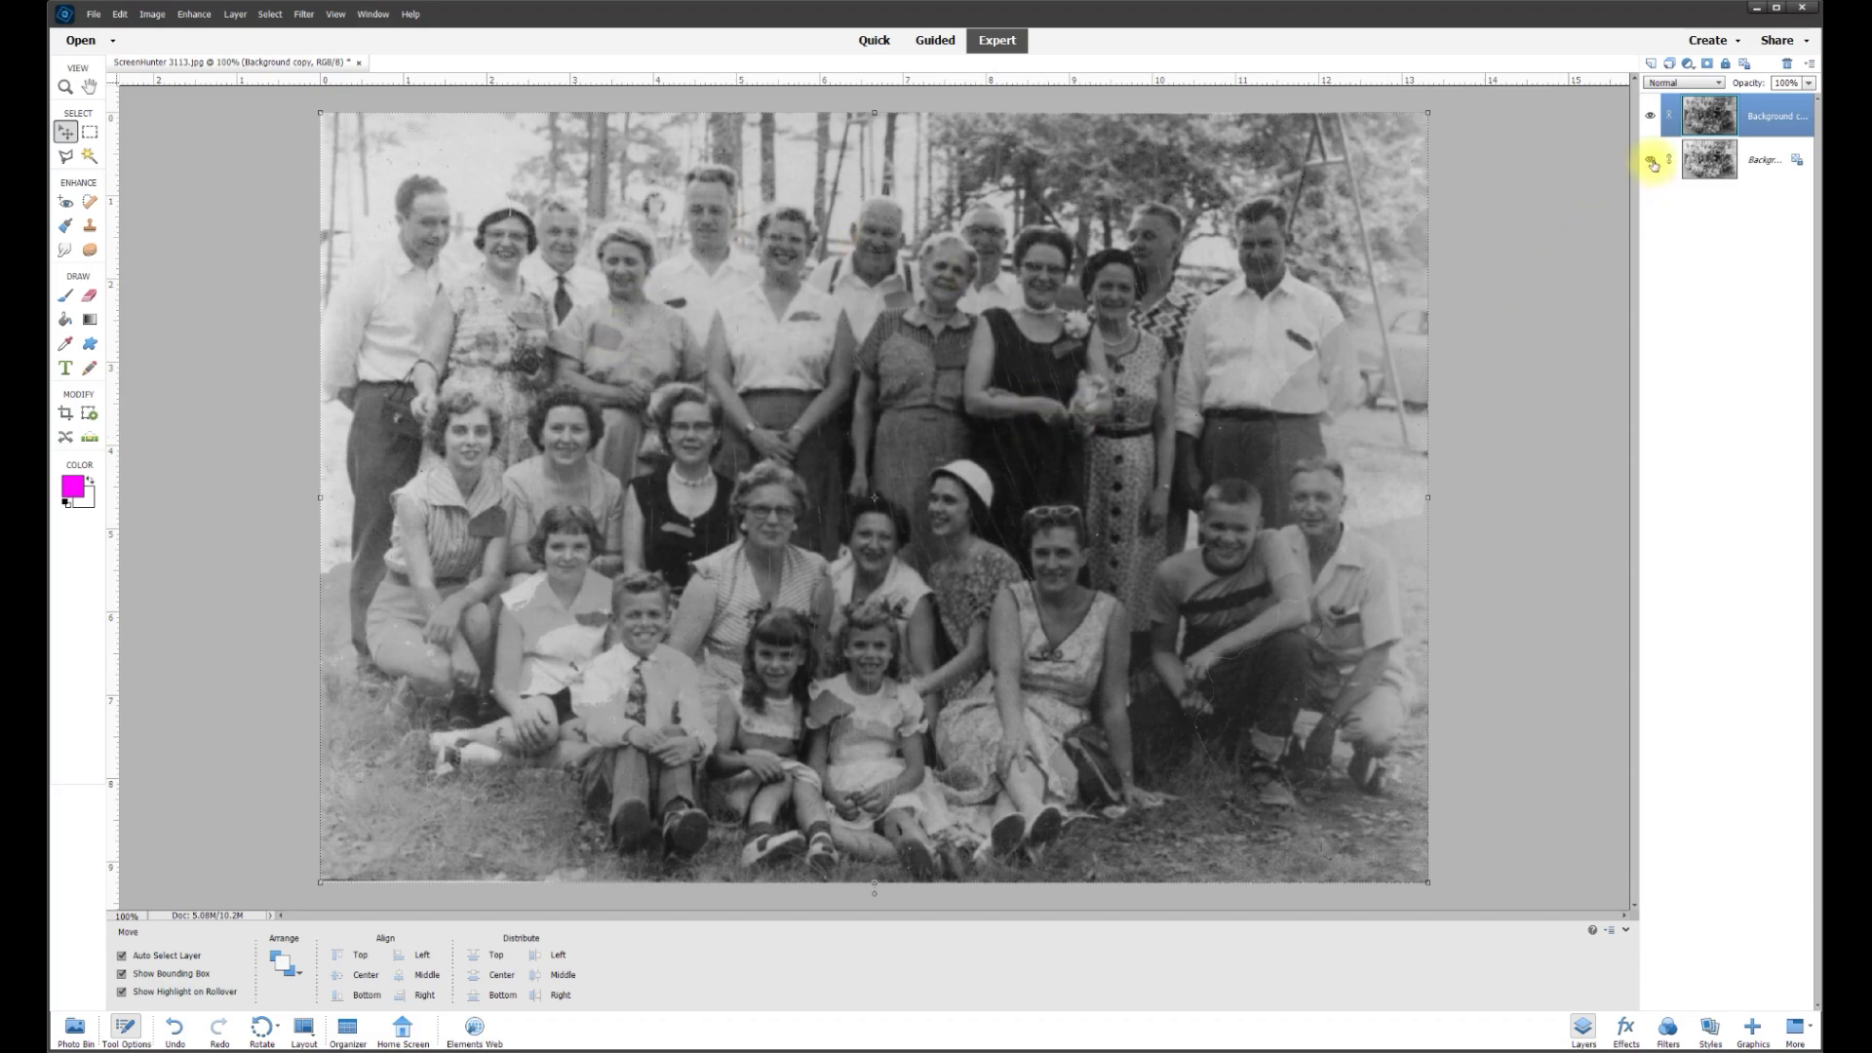
- Show the Background layer again, select Background copy, and set the Eraser to a soft round brush of 750 px
click(1714, 159)
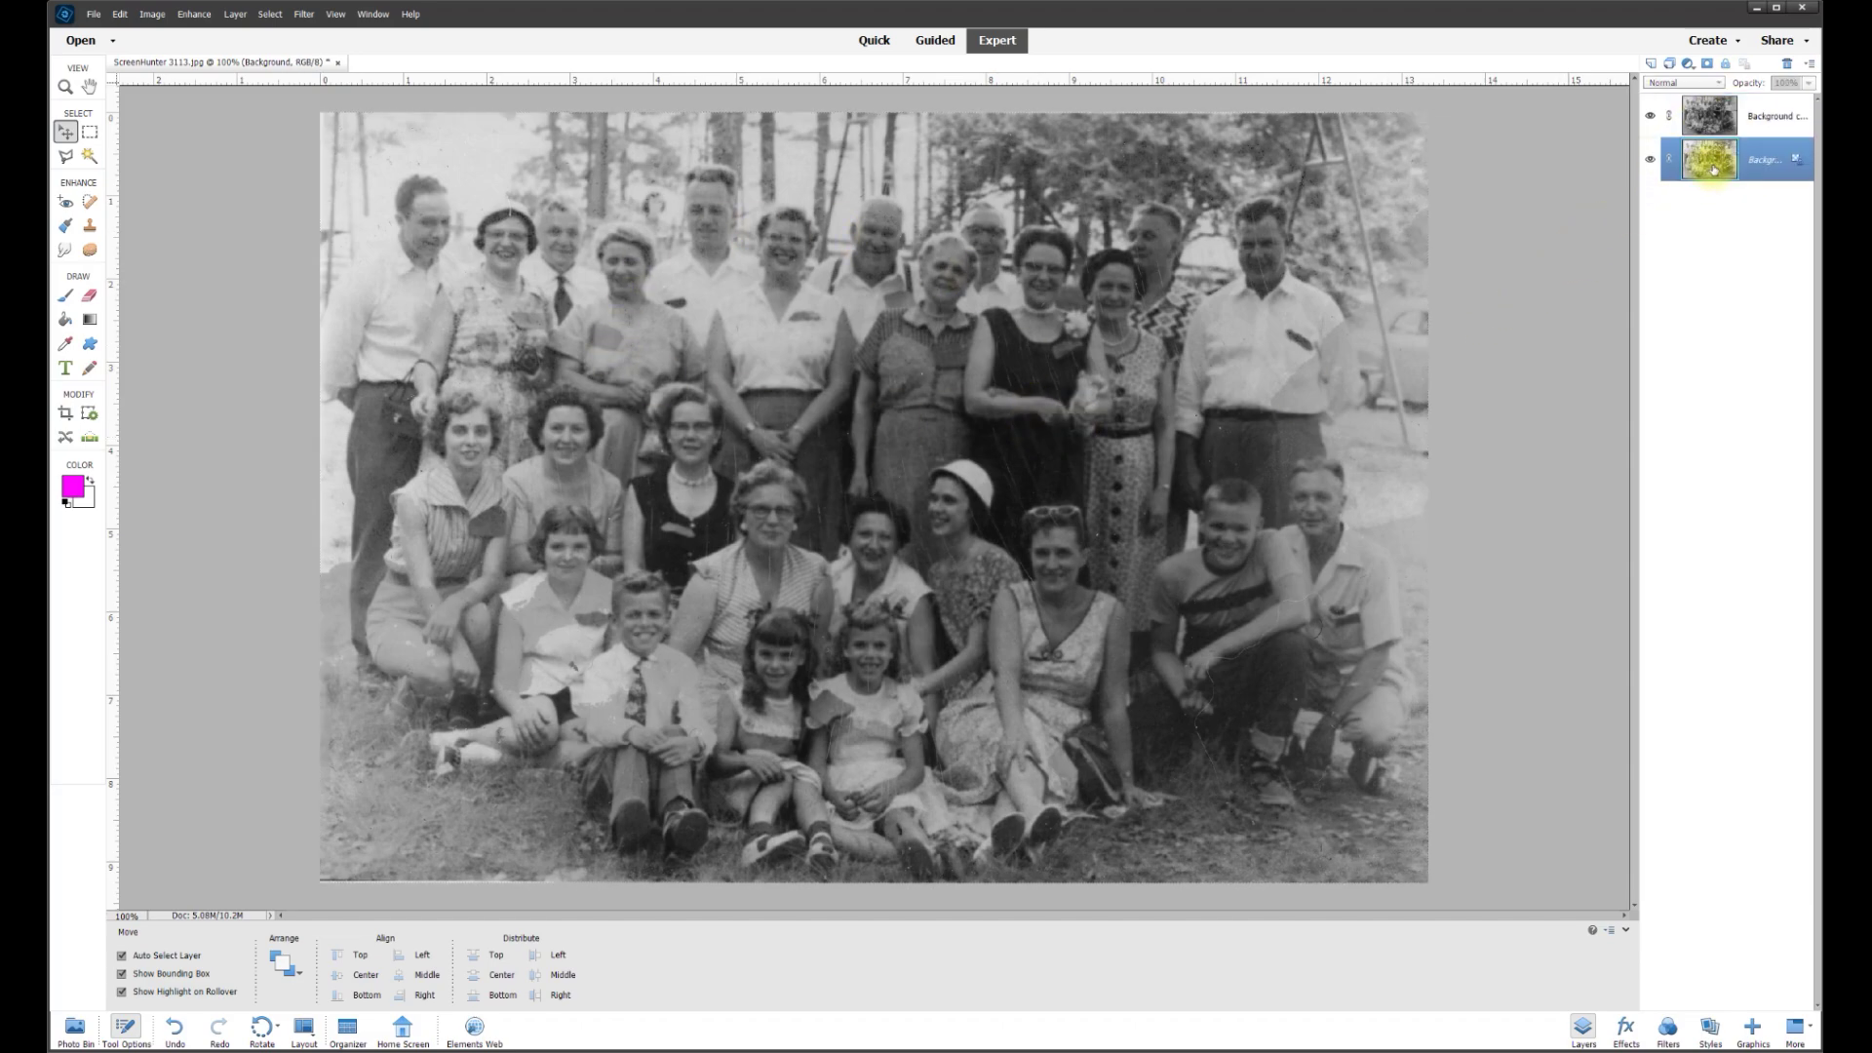
click(1741, 123)
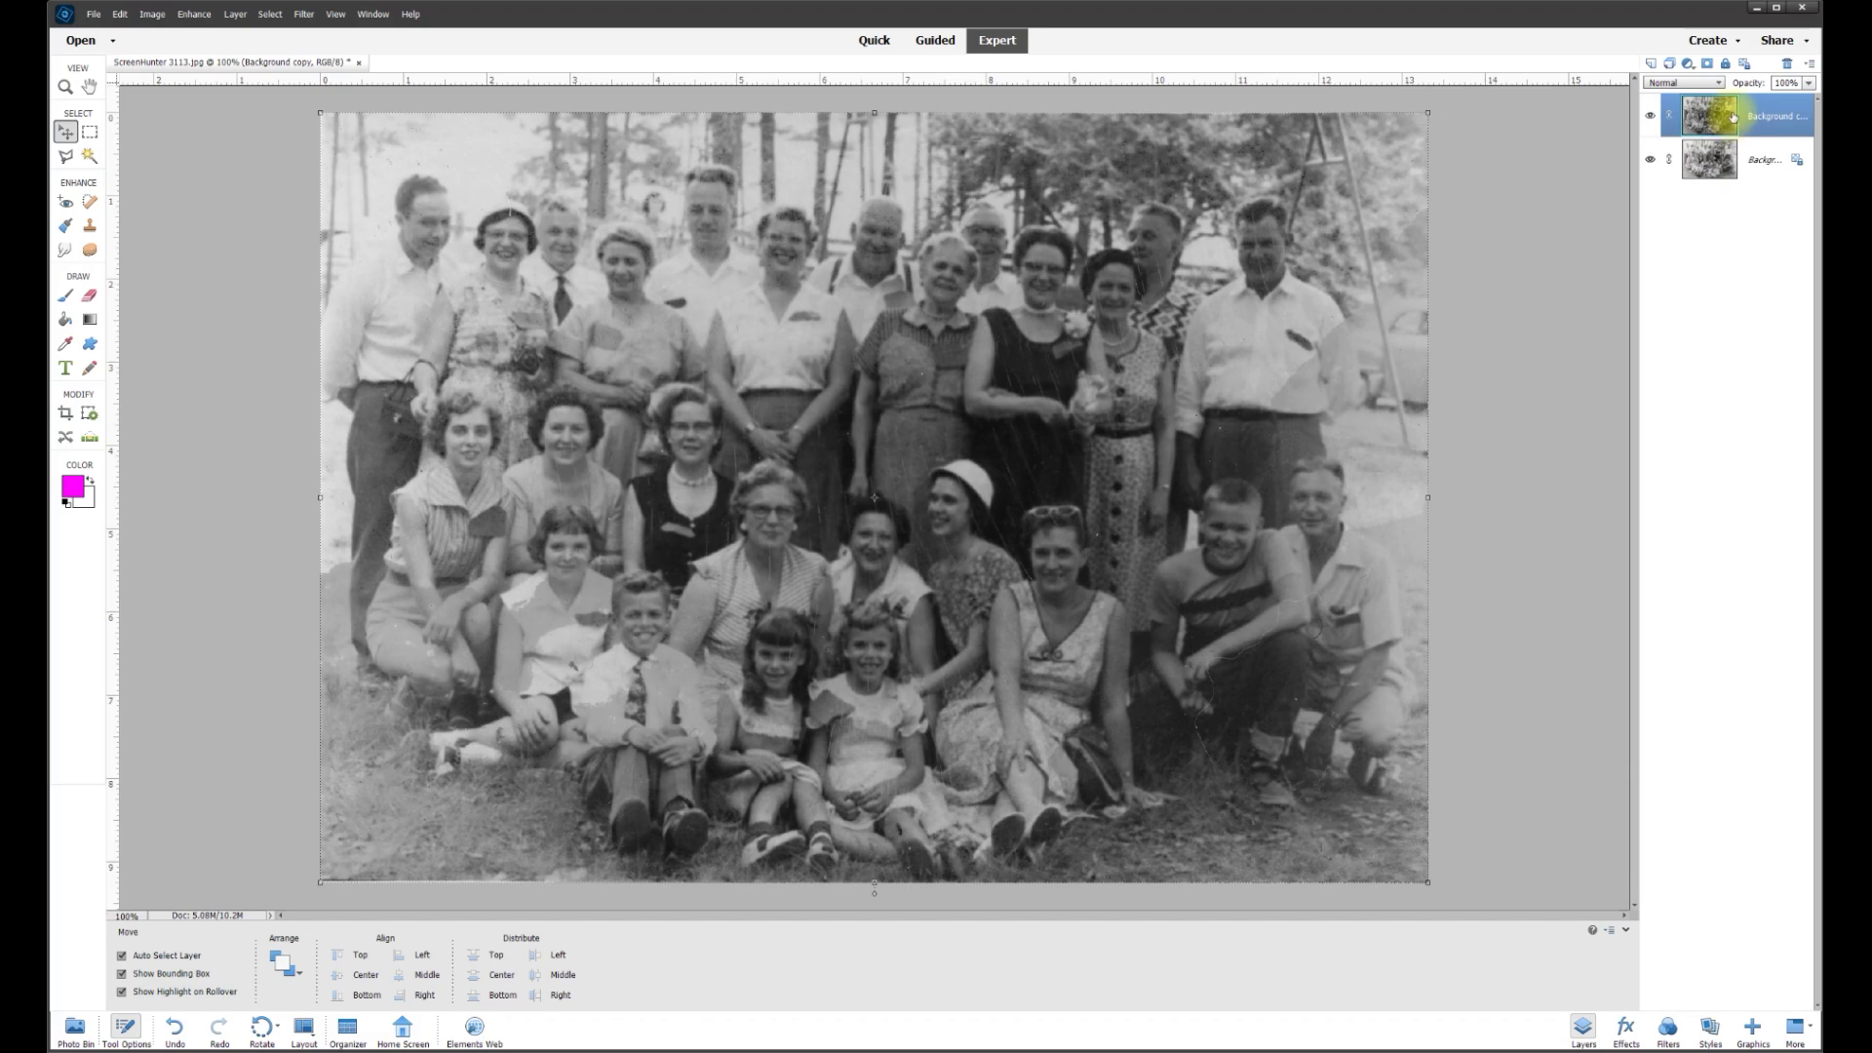
click(91, 299)
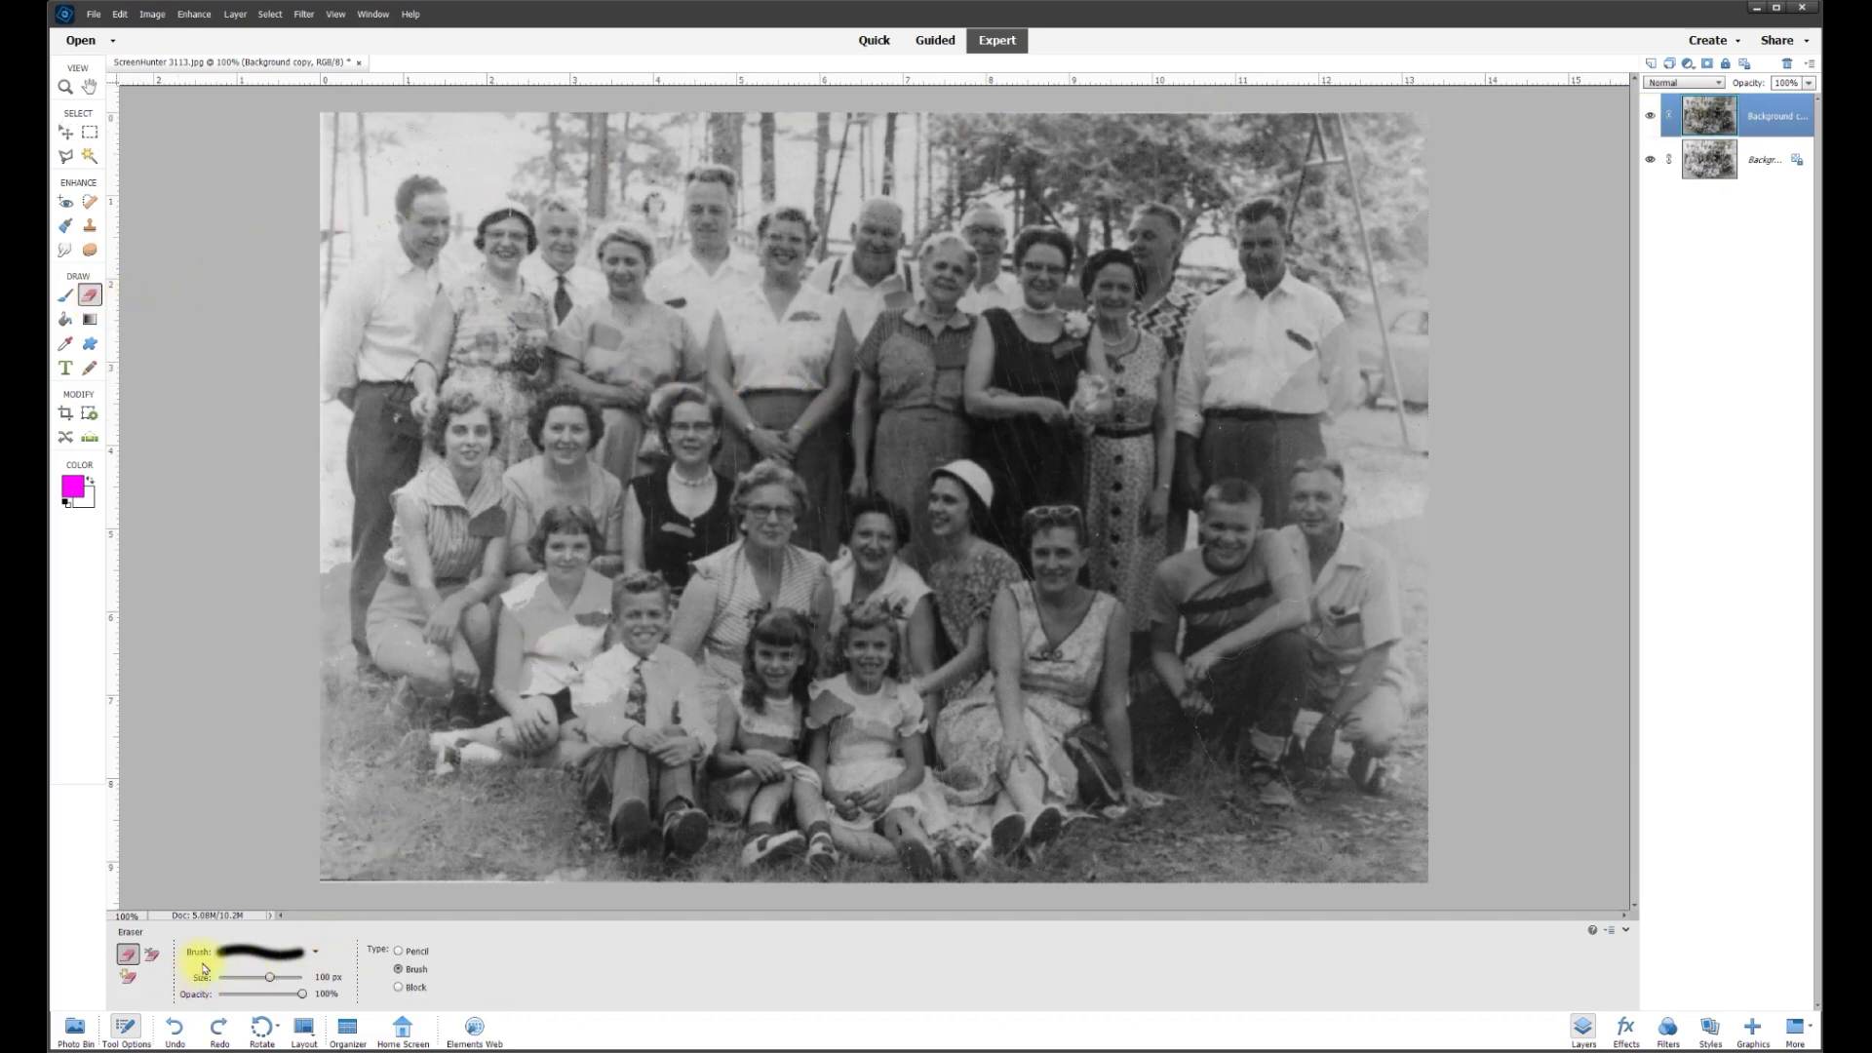
click(284, 955)
scroll(325, 1024, down, 3)
scroll(254, 1021, down, 3)
scroll(264, 1028, down, 3)
click(248, 1028)
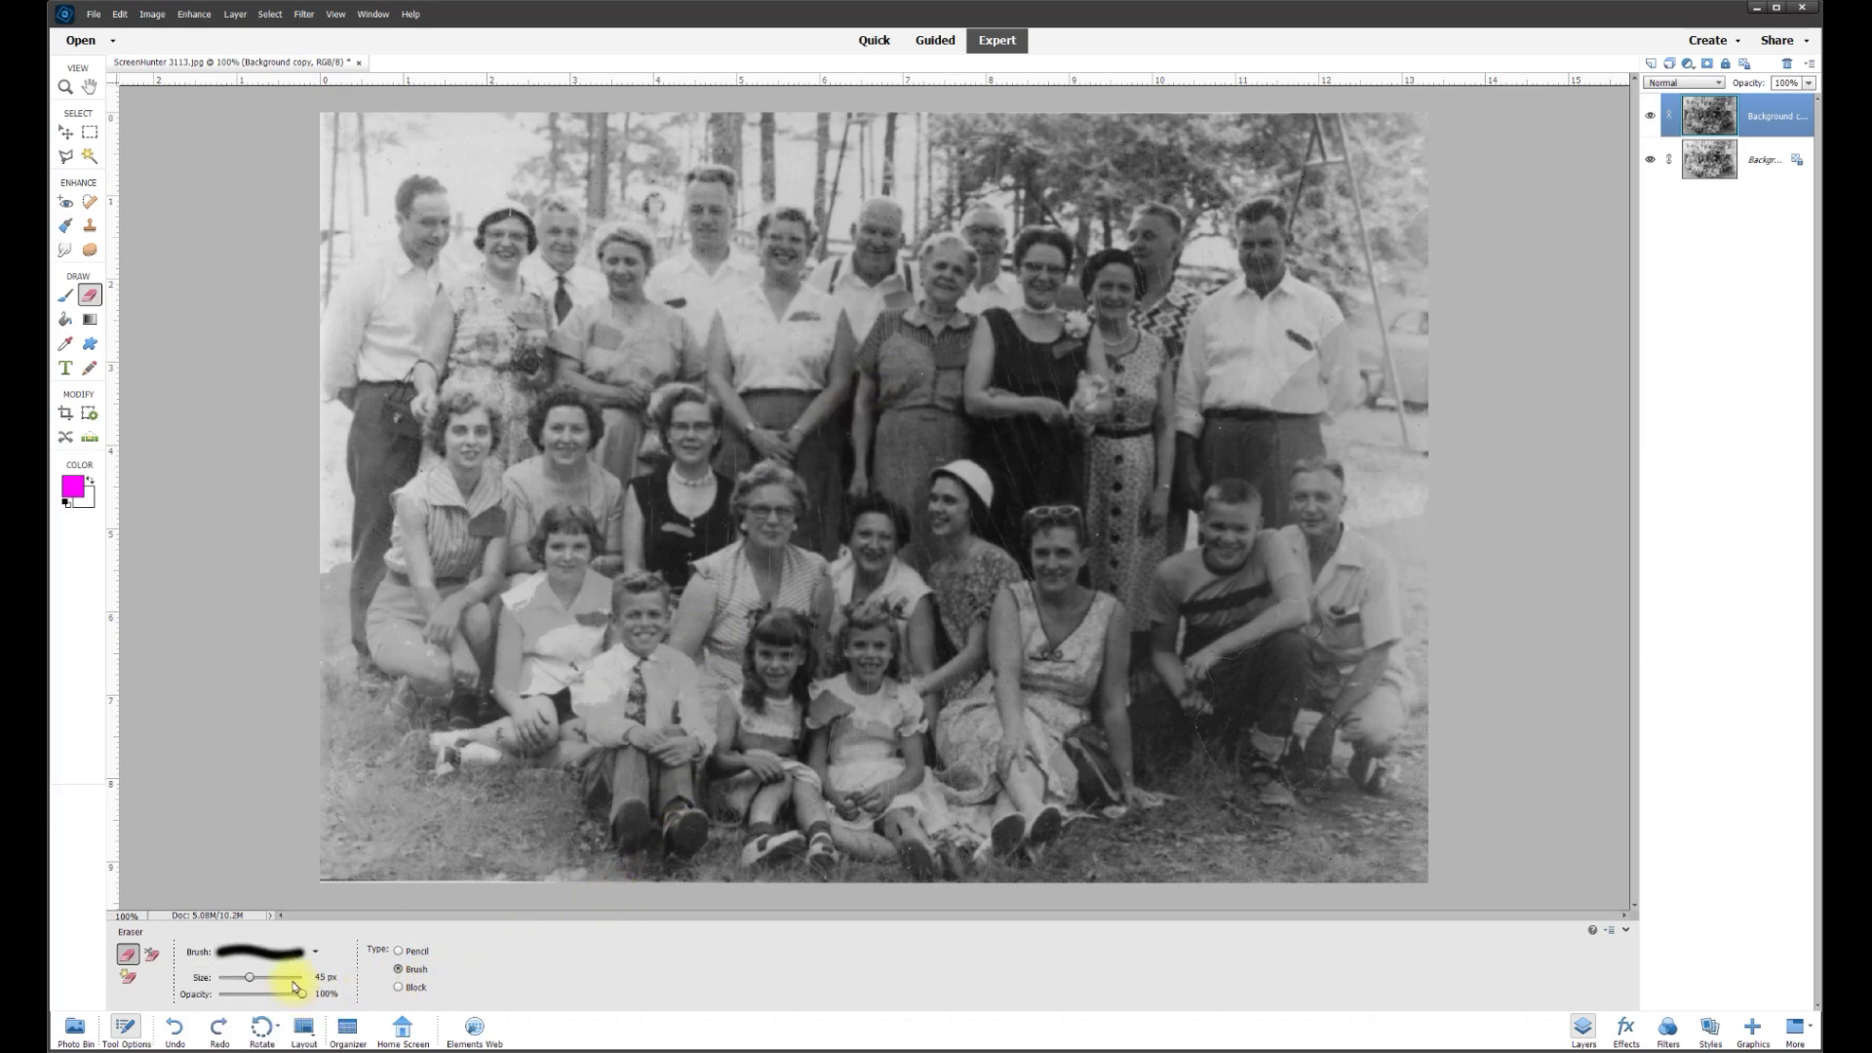
text(750)
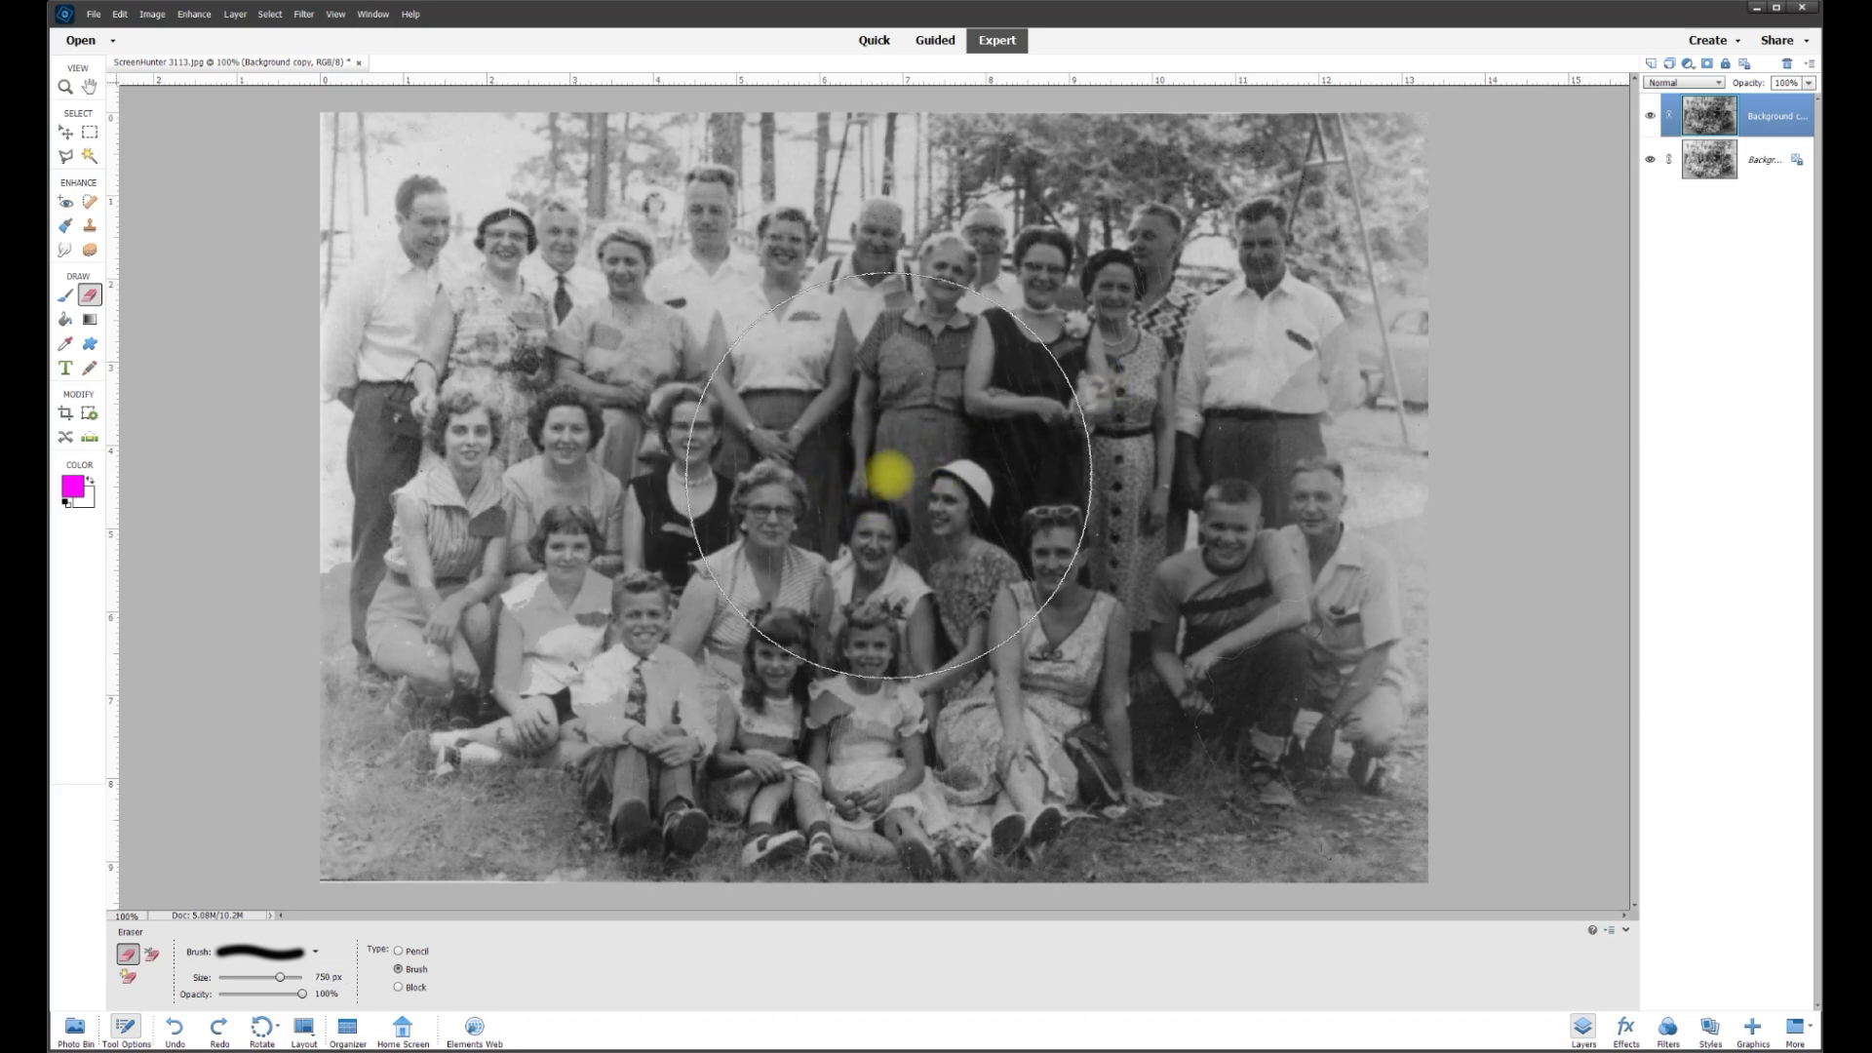
- Erase the faded centre of the Background copy layer and briefly hide the Background layer to check the erased area
click(898, 485)
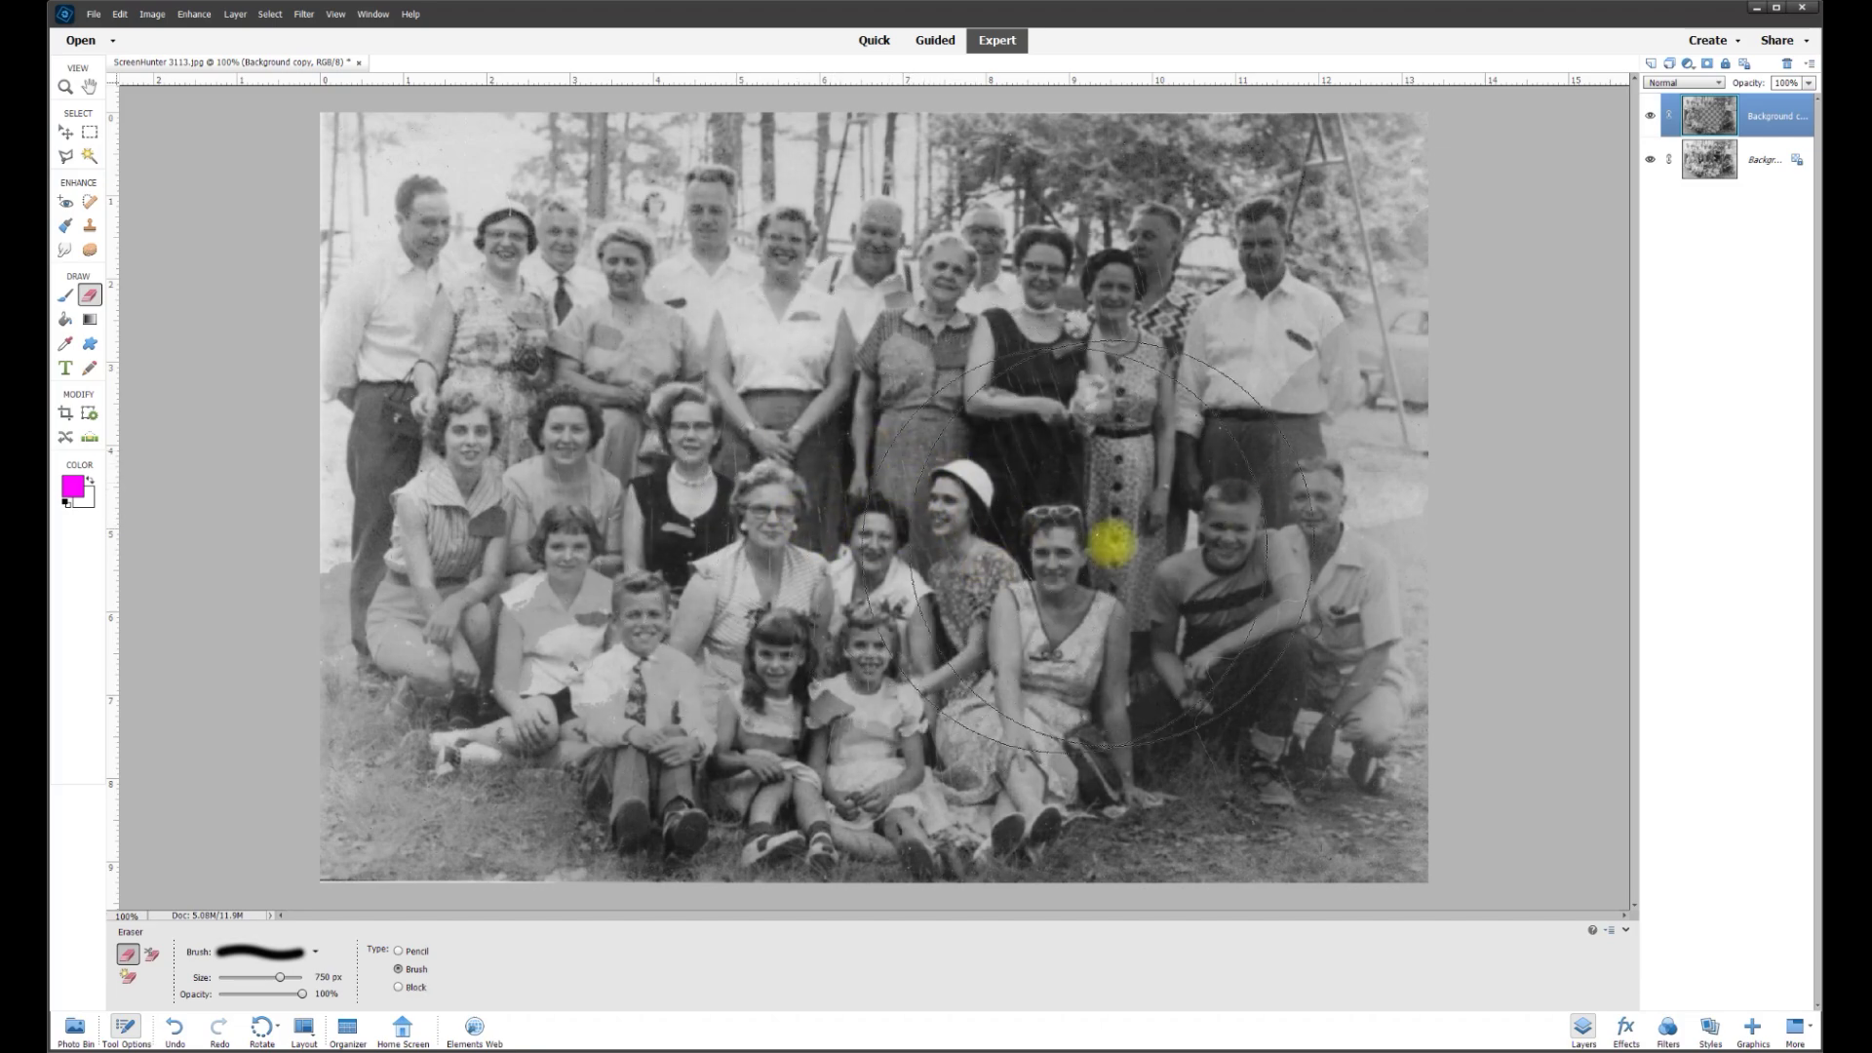
click(1650, 161)
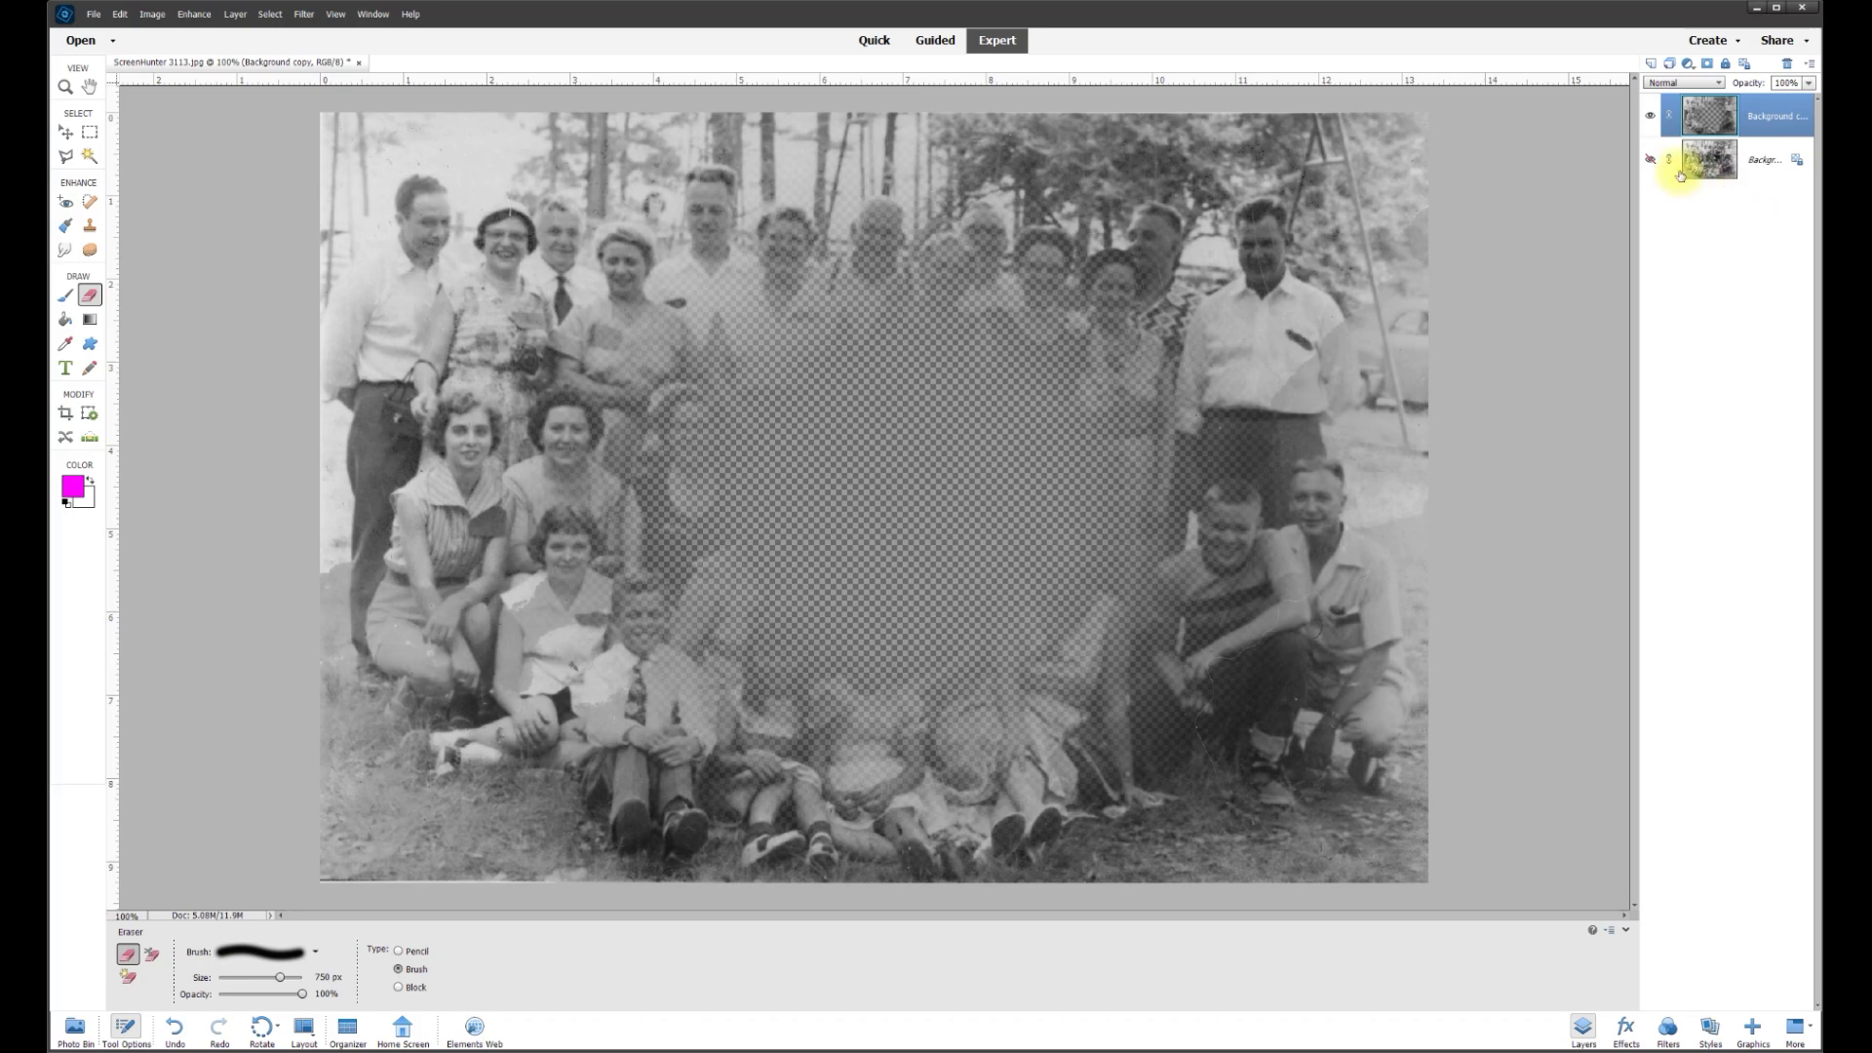
click(1650, 161)
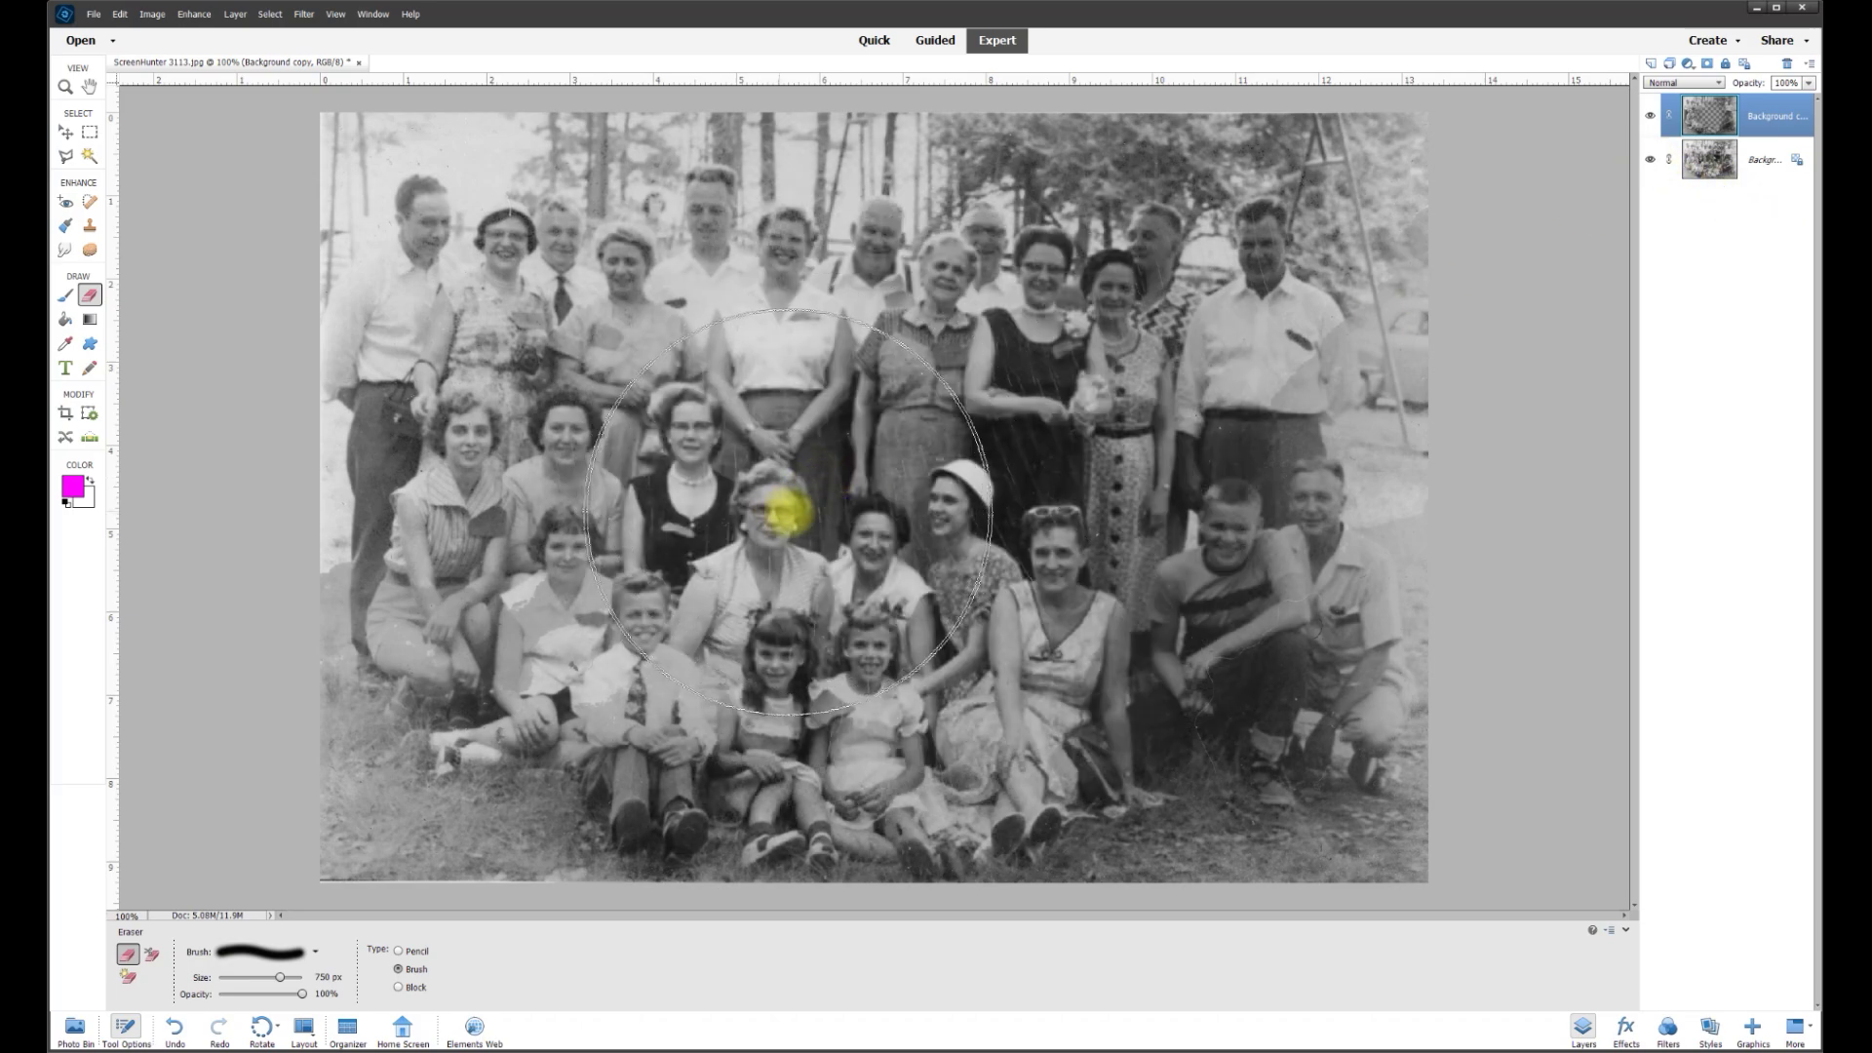